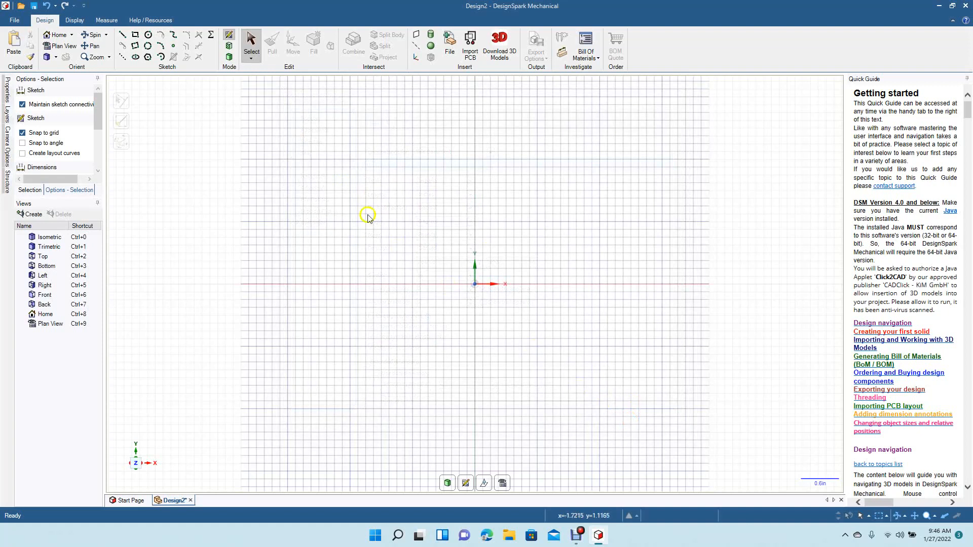
Draw a circle centred on the X axis at about x = -1.375 in and set its diameter to 0.5 in
click(149, 35)
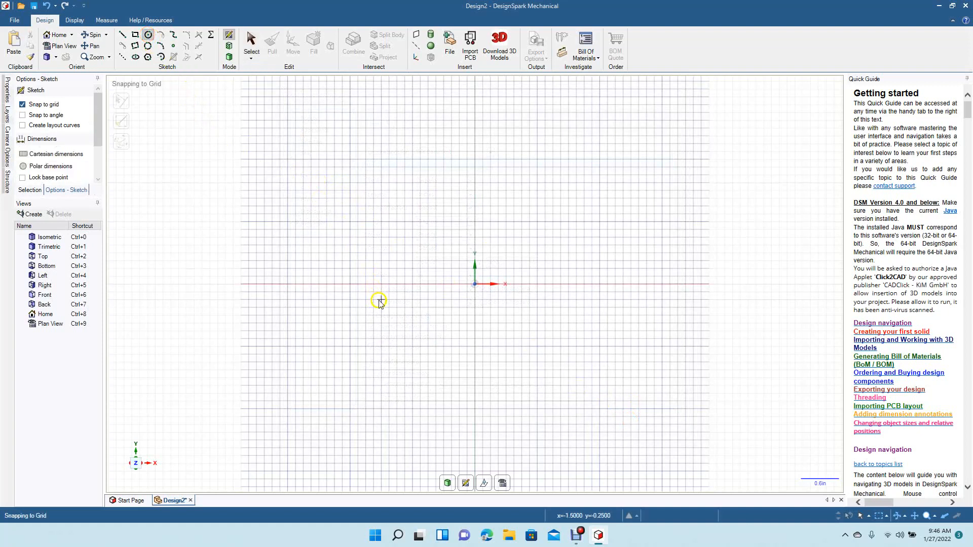
click(390, 283)
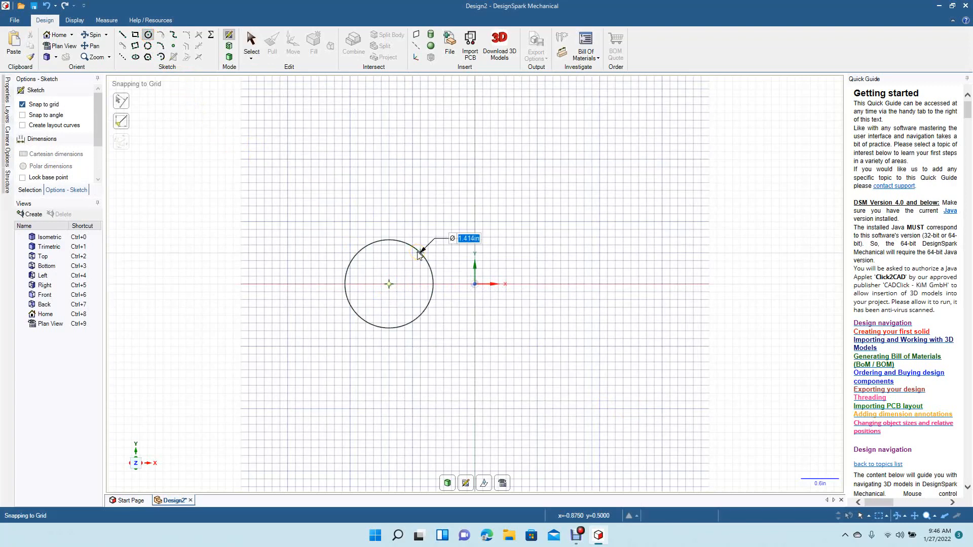
text(0.5)
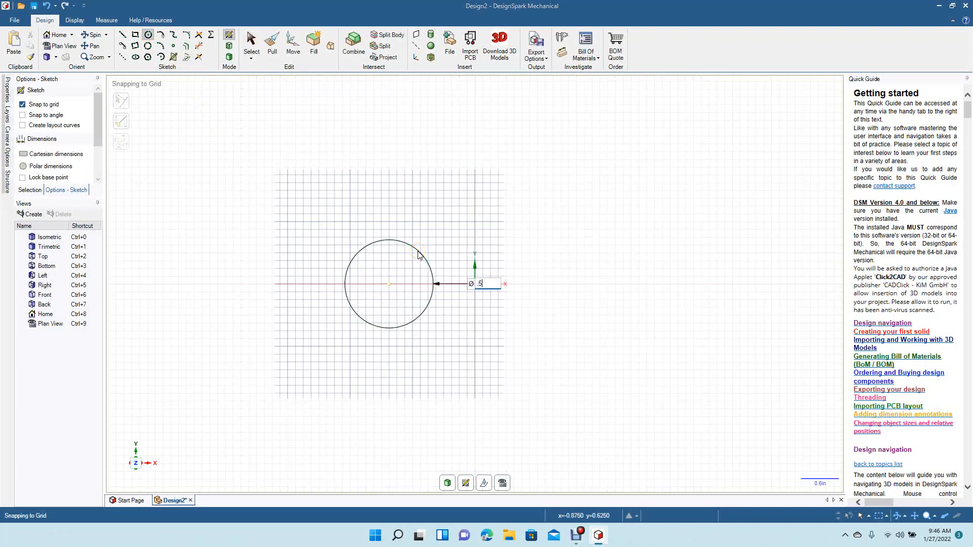
key(Return)
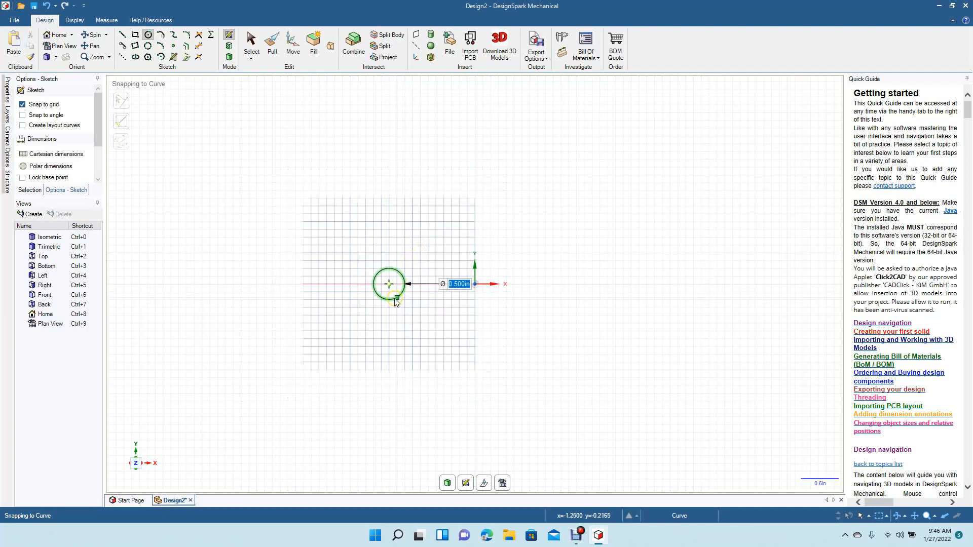
Undo the last diameter change and set the circle's diameter to 1 in instead
key(ctrl+z)
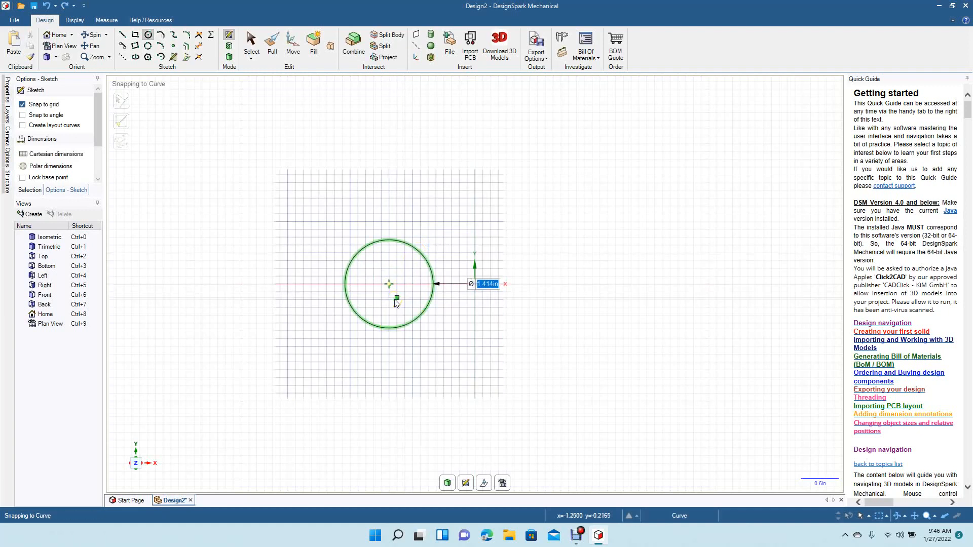
text(1)
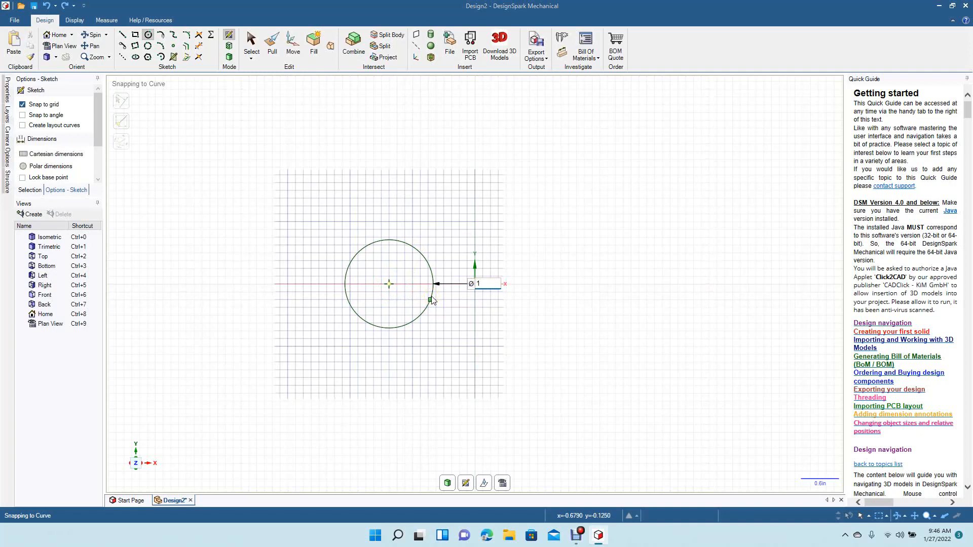
key(Return)
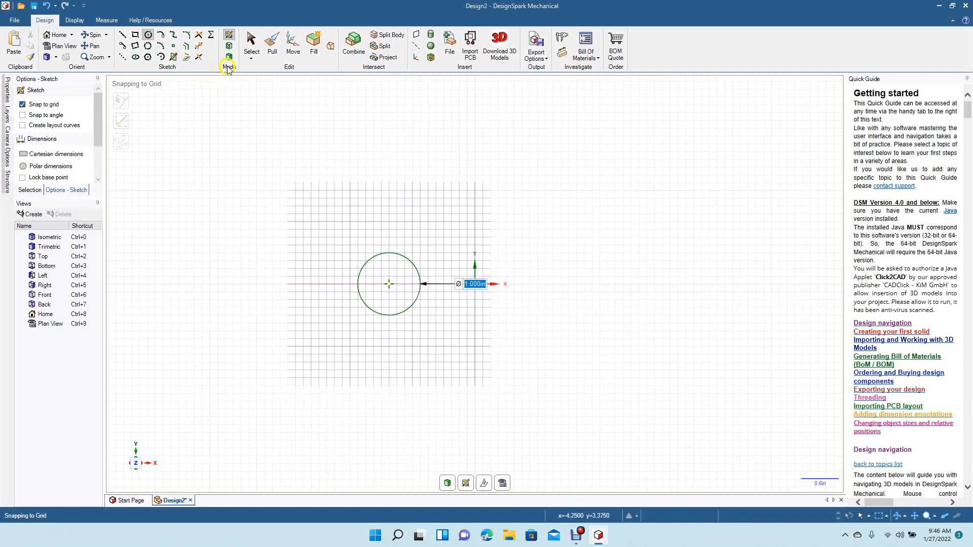
click(251, 41)
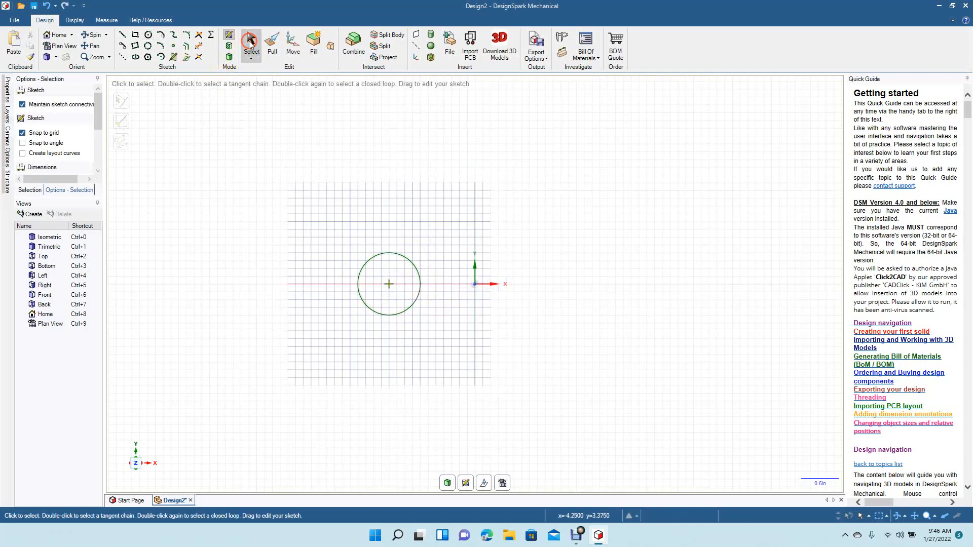
Draw a 2.5 in horizontal line from the circle's centre along the X axis in the positive direction
click(120, 37)
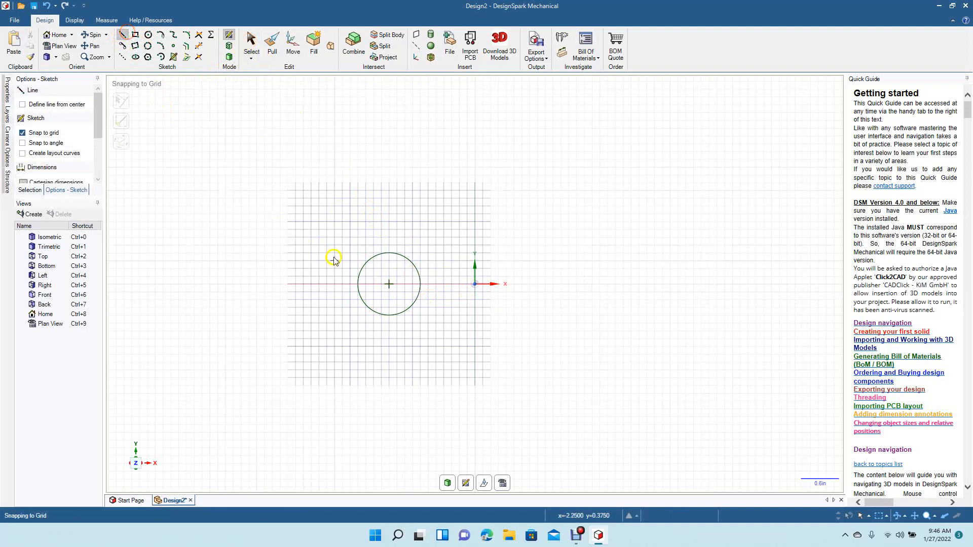
click(388, 284)
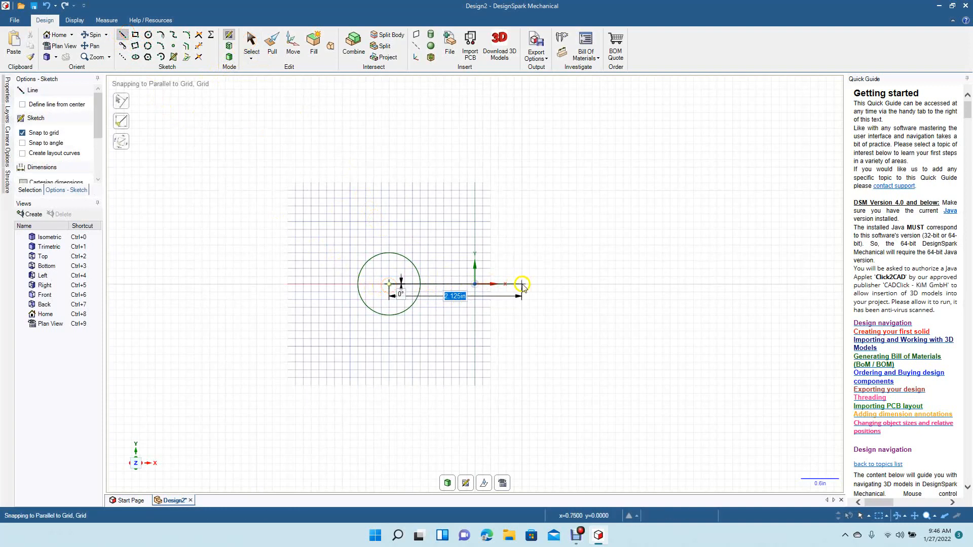
text(2.5)
key(Return)
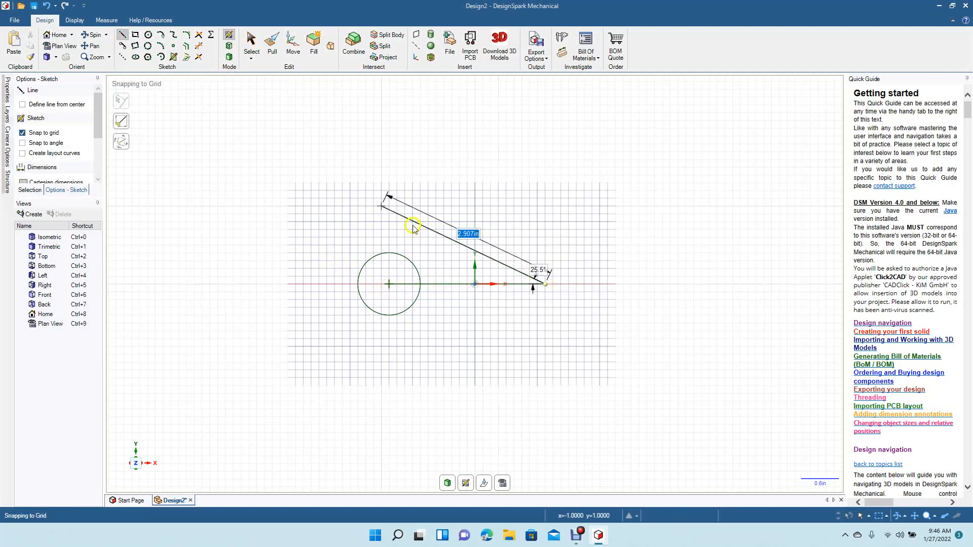
click(251, 38)
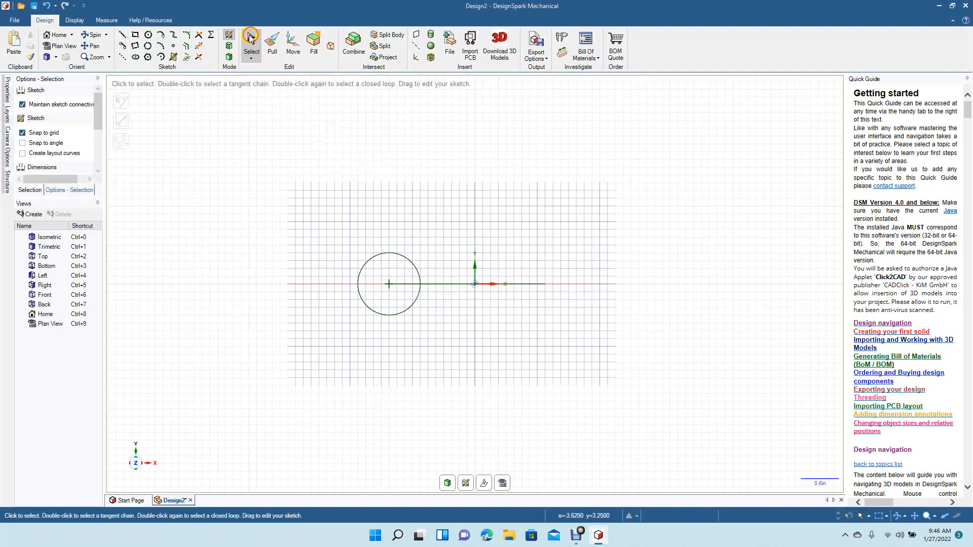
Draw a second circle of 1 in diameter centred on the free end of the horizontal line
click(149, 35)
click(545, 284)
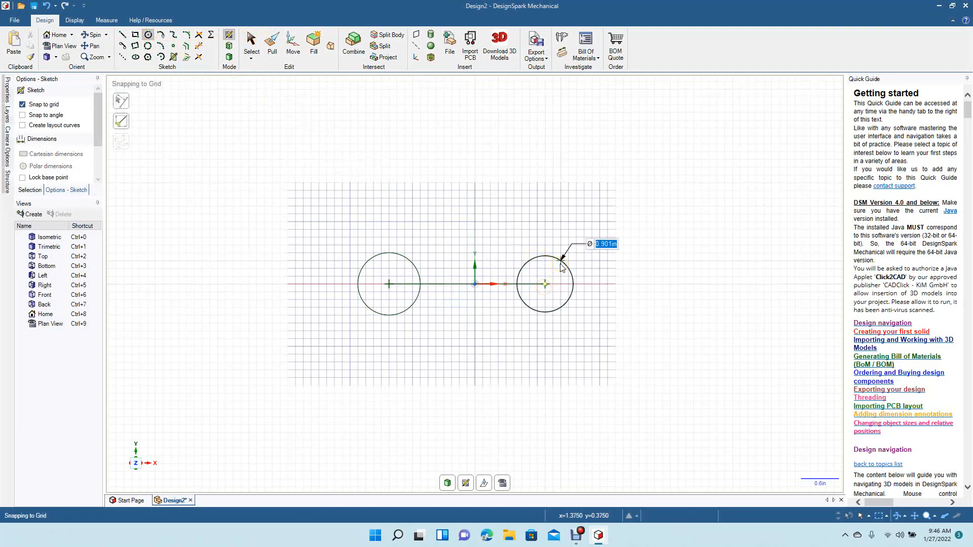
click(563, 259)
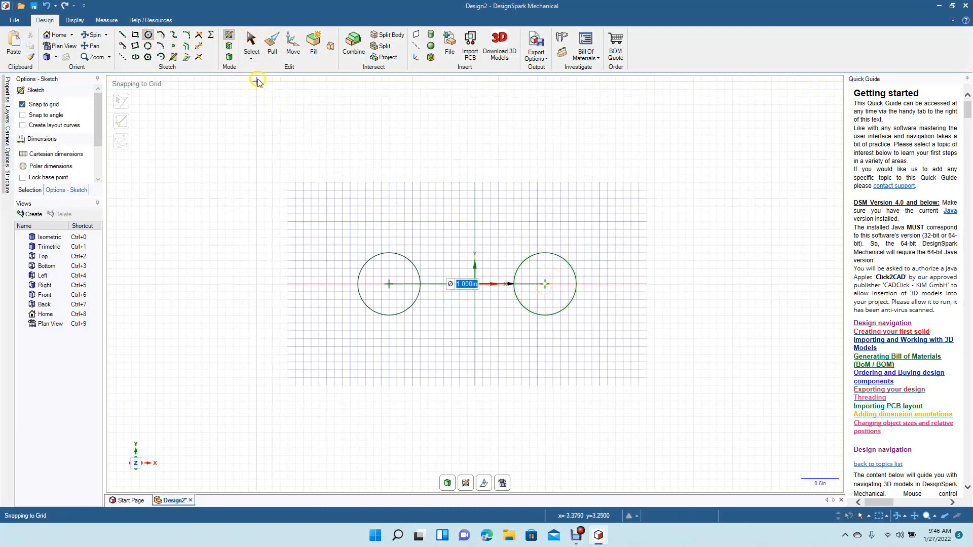
click(252, 46)
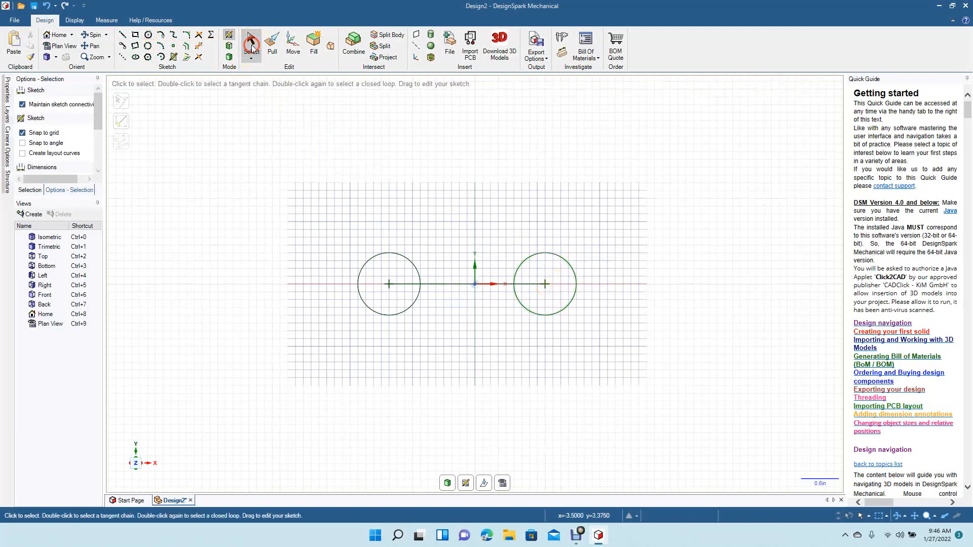
Connect the two circles with horizontal lines between their topmost points and between their bottommost points
click(122, 34)
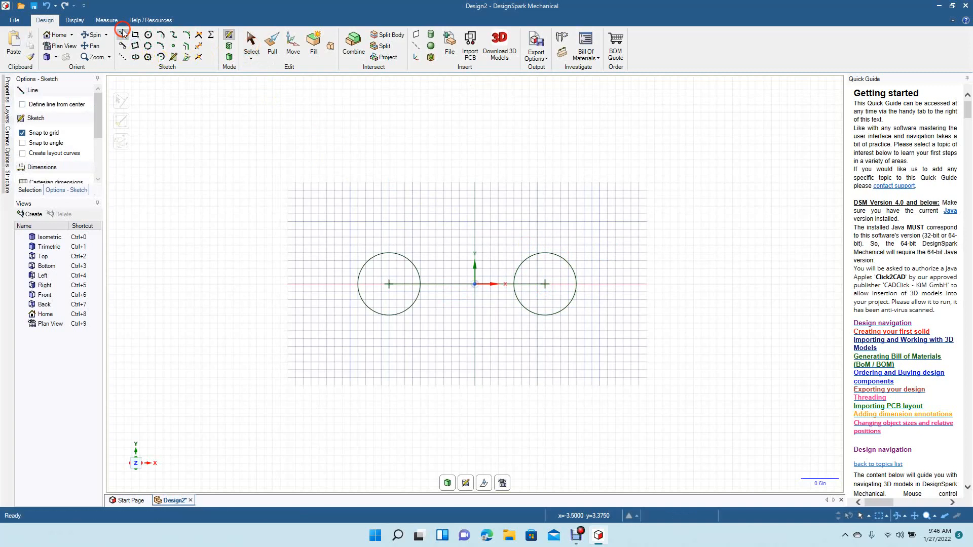
click(386, 252)
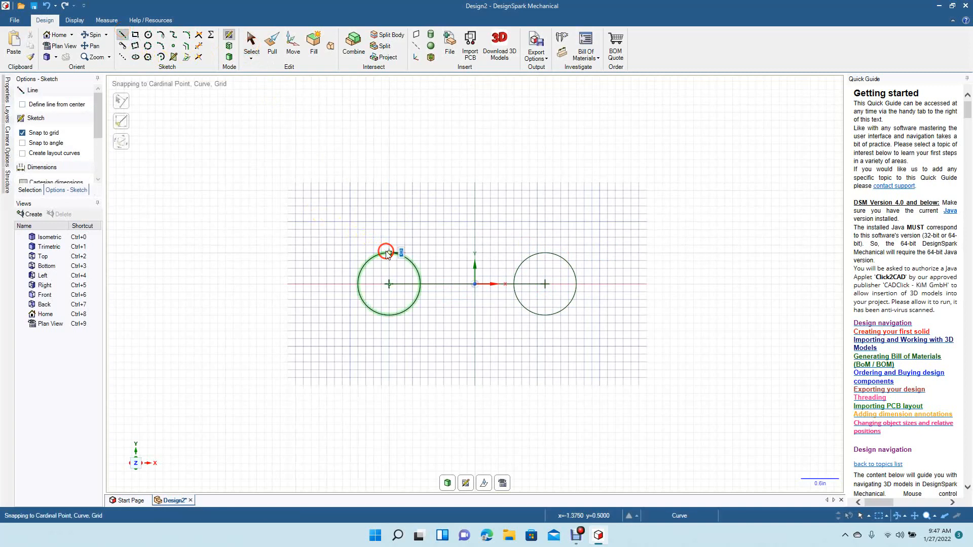
click(545, 253)
click(390, 315)
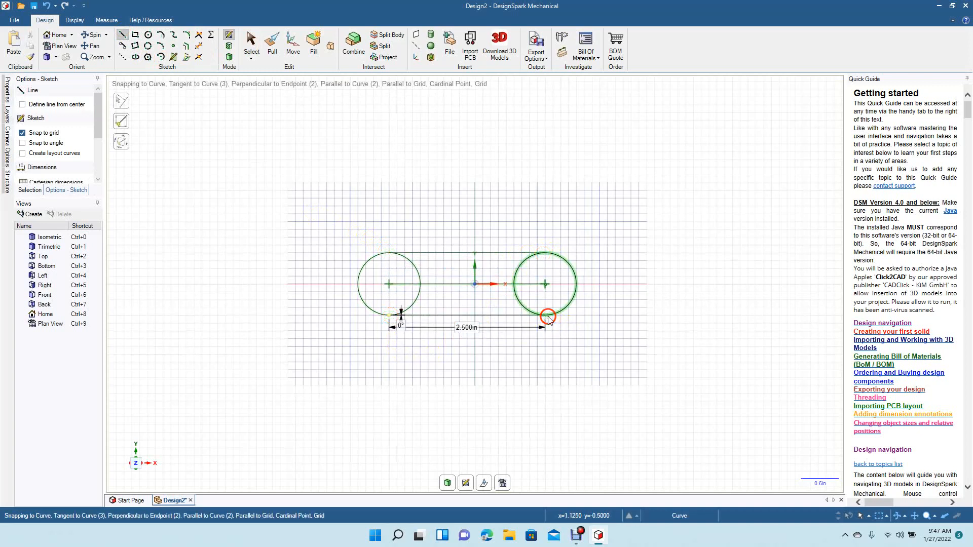
click(546, 316)
click(251, 45)
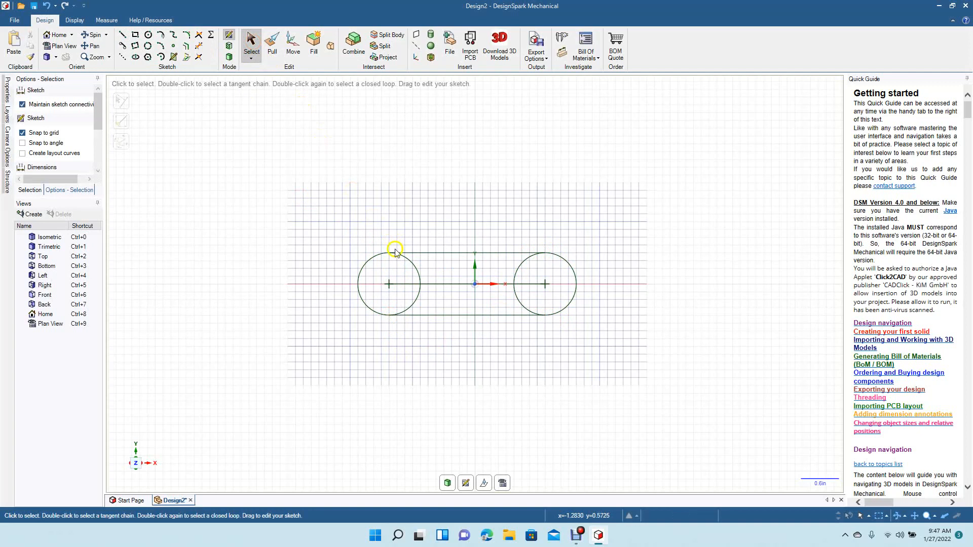
Trim away the inner halves of both circles and the line between their centres to leave a slot outline
click(201, 48)
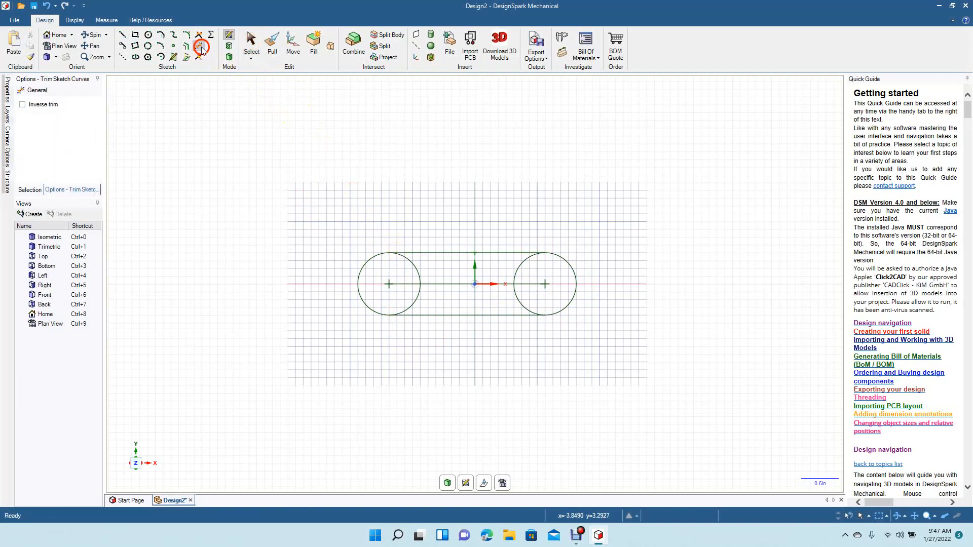
click(419, 297)
click(427, 284)
click(519, 270)
click(524, 284)
click(517, 299)
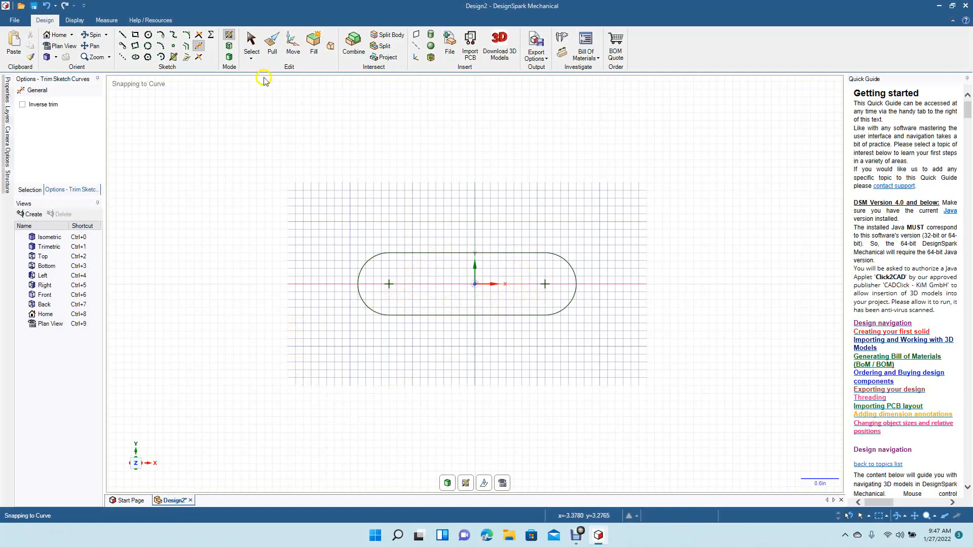
Offset the slot's upper horizontal line upward by 0.25 in
click(186, 46)
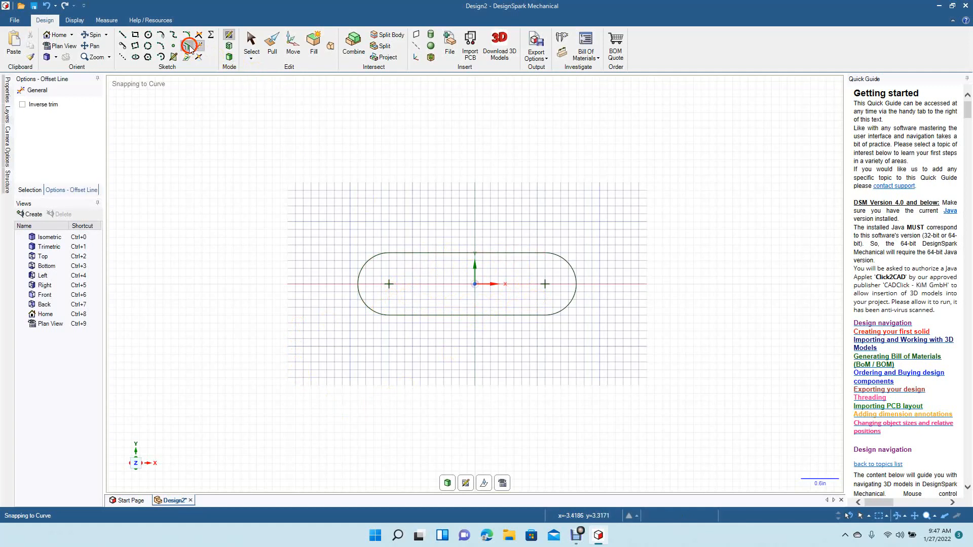
click(451, 254)
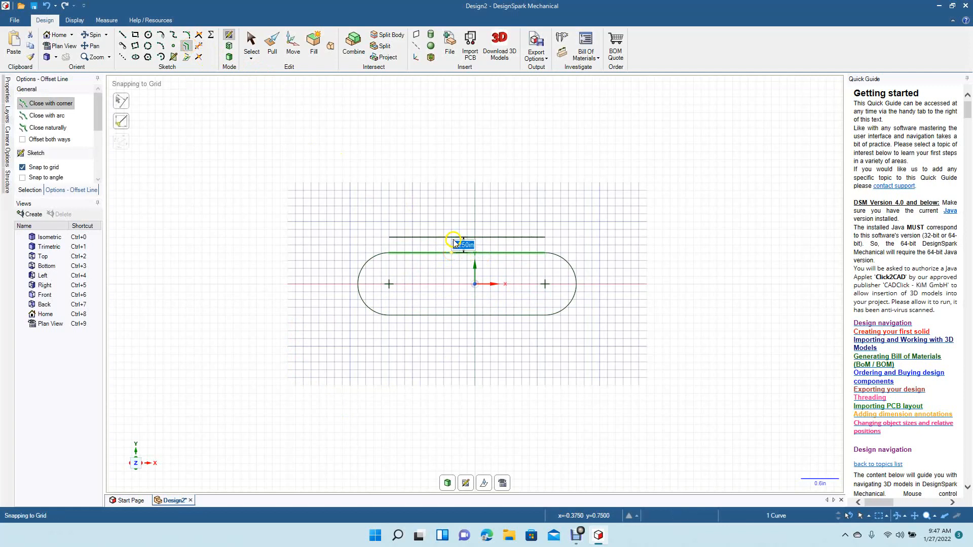
click(453, 237)
click(249, 52)
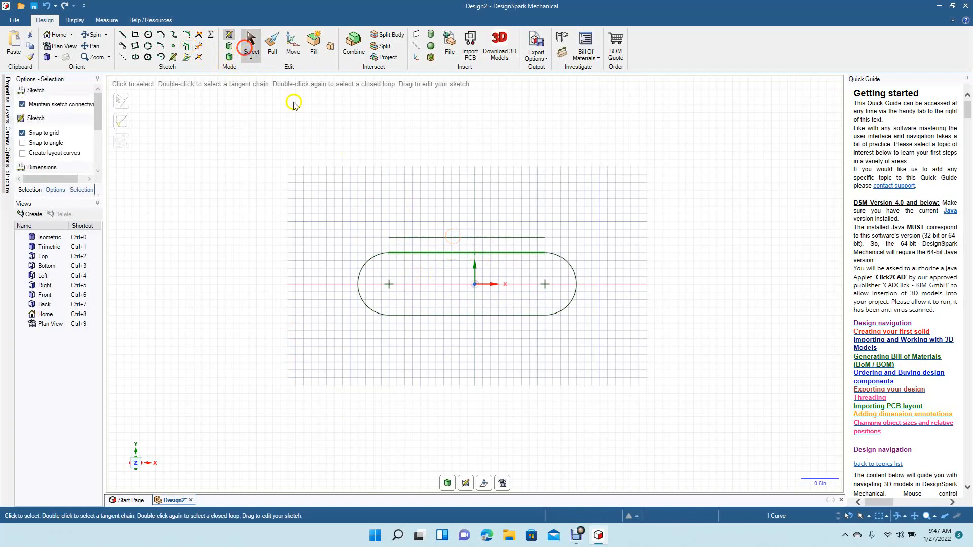
Delete the slot's original upper line and both end arcs, keeping the offset line and the lower line
click(418, 253)
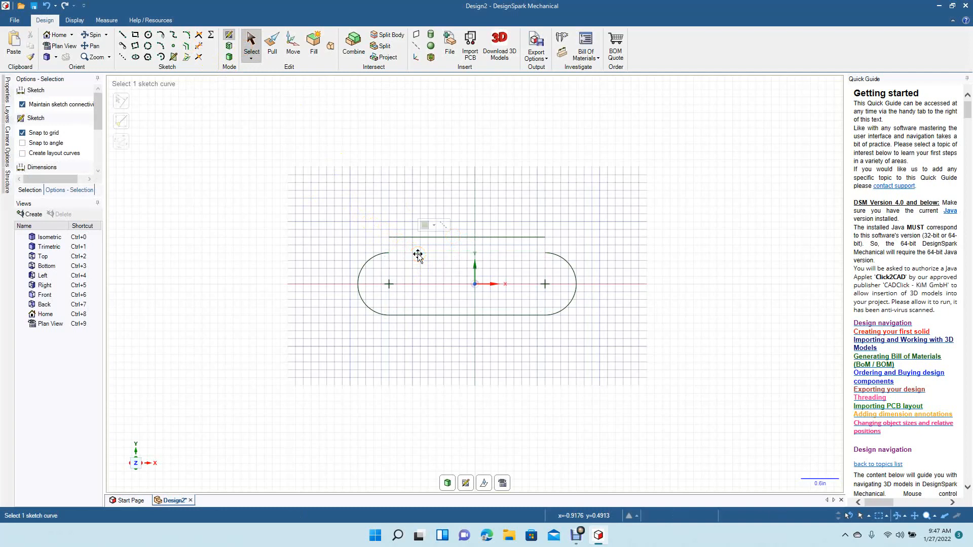
click(360, 274)
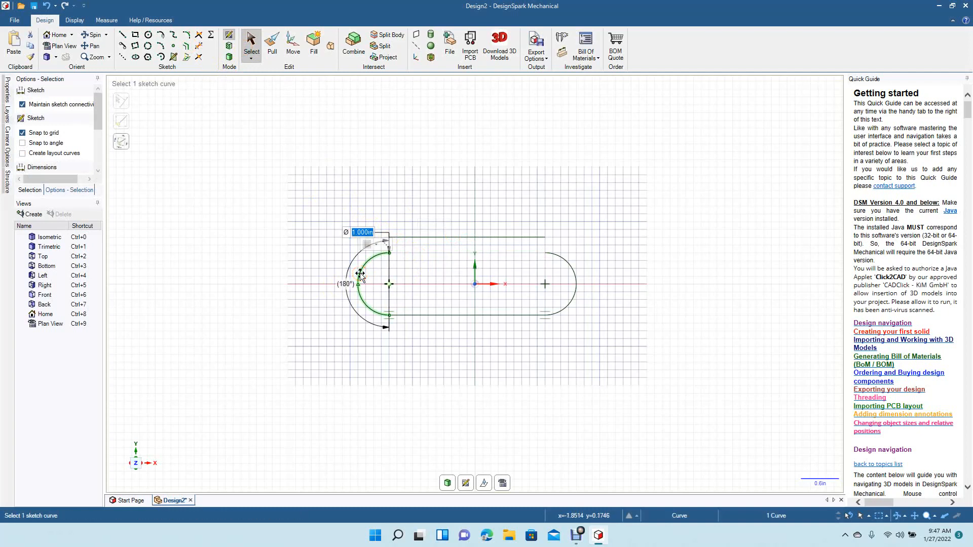
key(Delete)
click(575, 279)
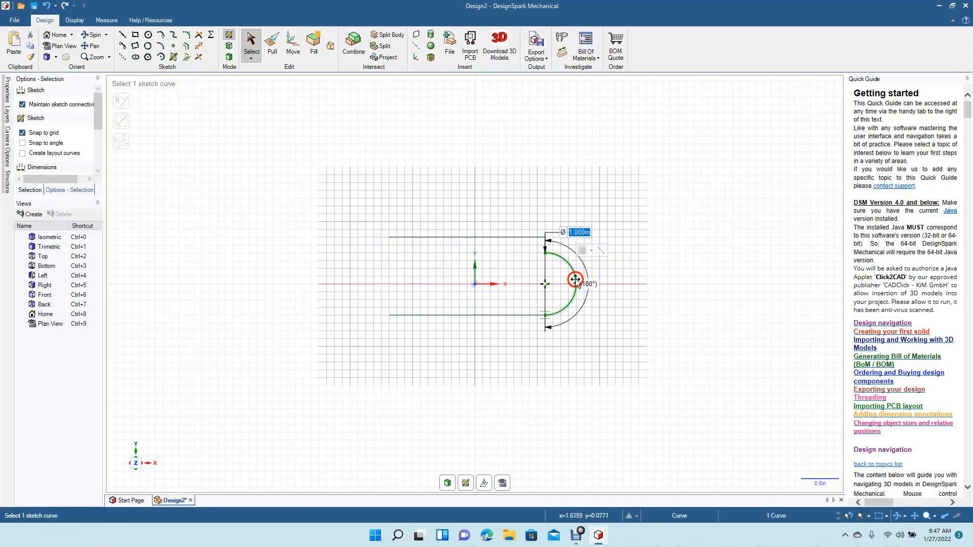
key(Delete)
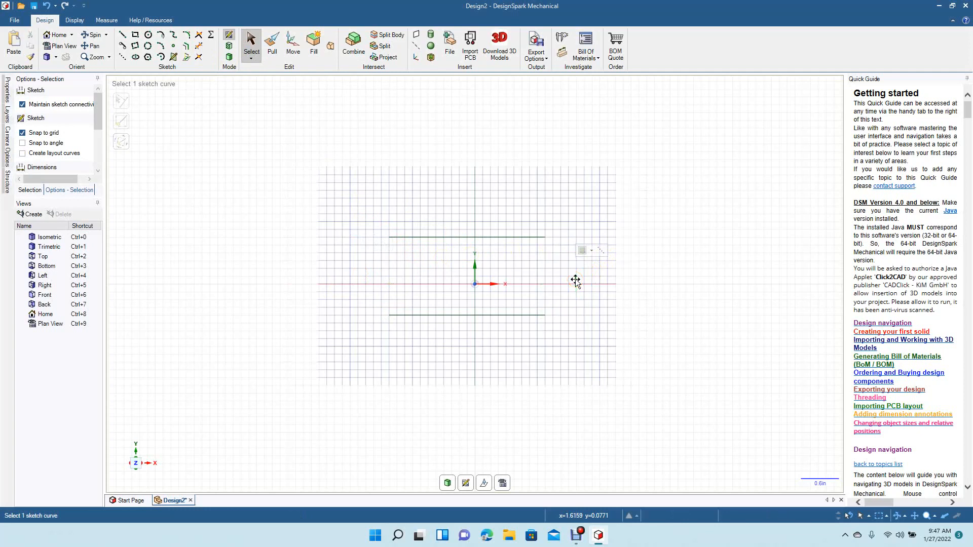
Close both ends of the two horizontal lines with 180° arcs of 0.625 in radius
click(160, 46)
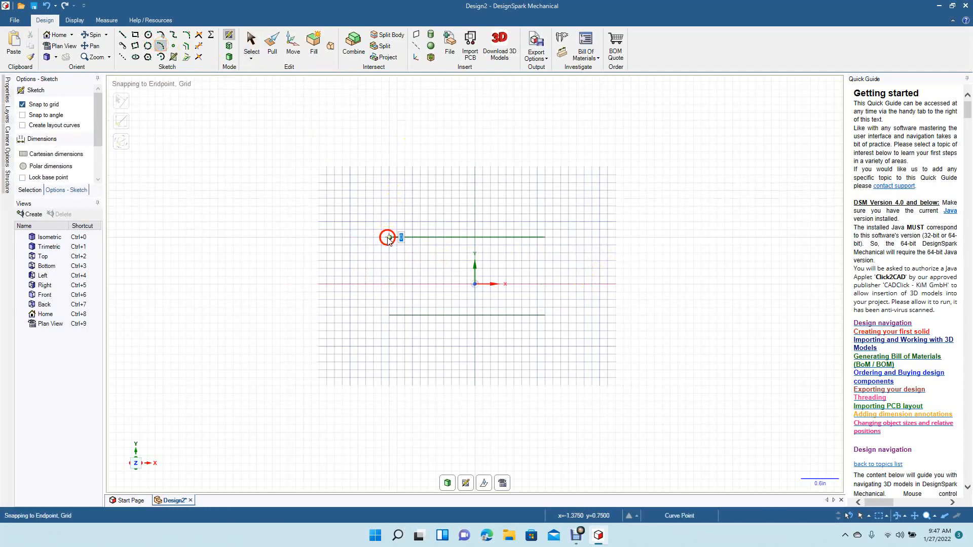
click(389, 315)
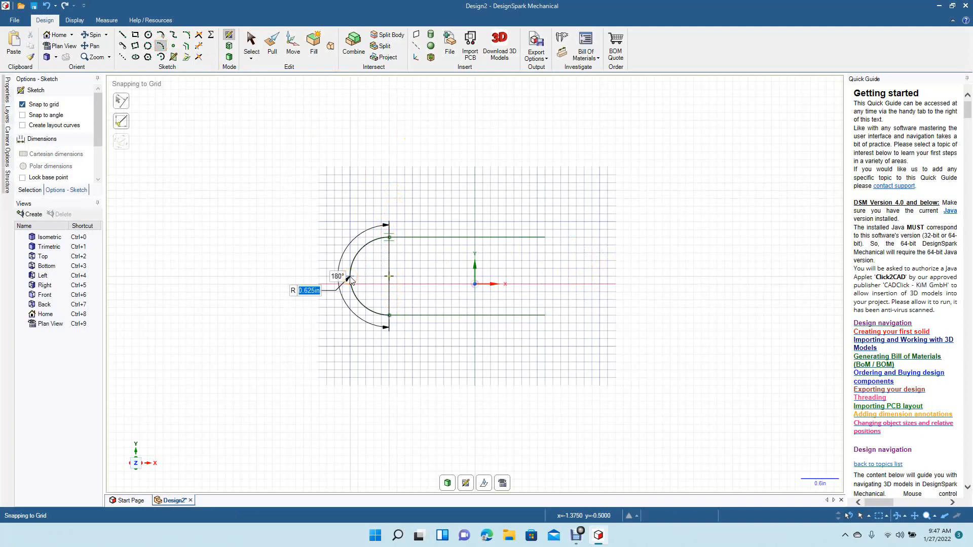
click(351, 280)
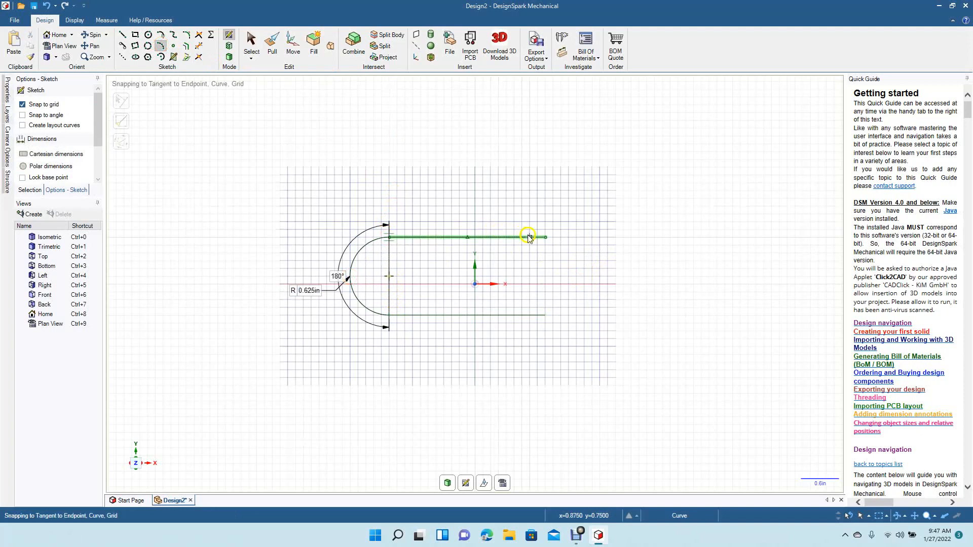
click(544, 237)
click(544, 315)
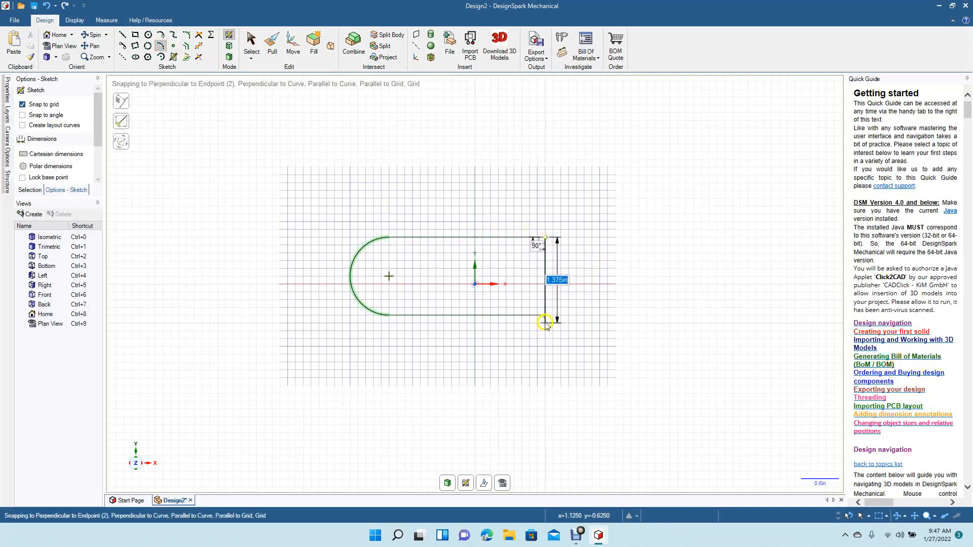
click(584, 277)
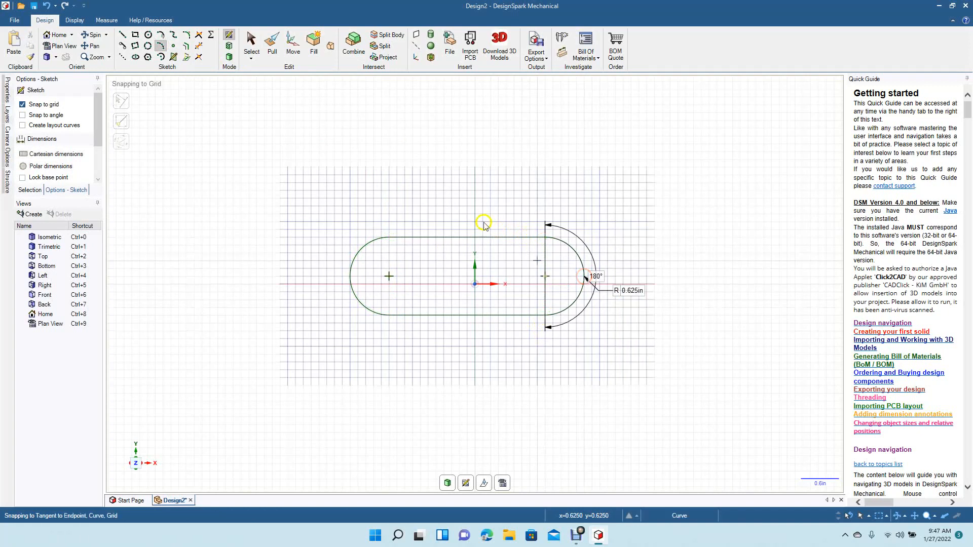
click(251, 43)
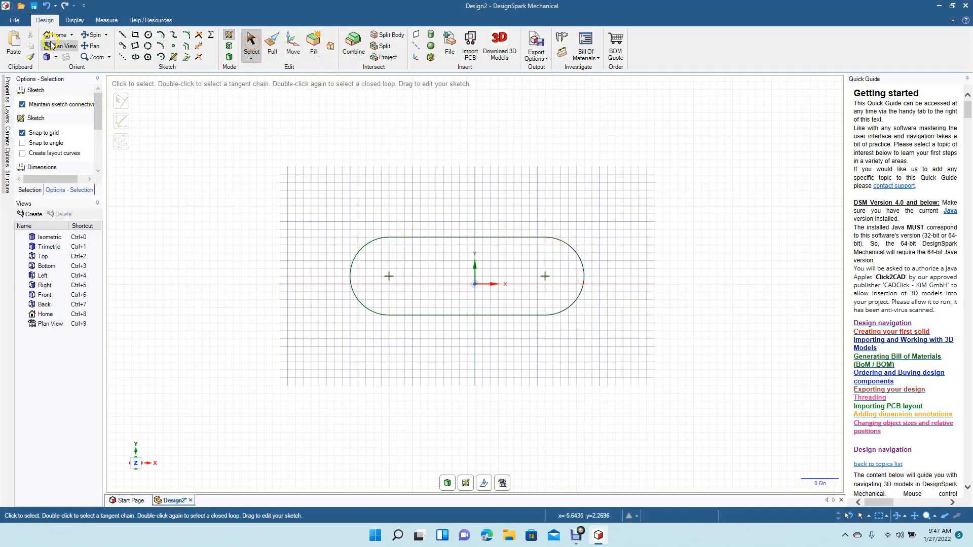
Orient the view to isometric and turn the closed slot sketch into a surface in 3D mode
click(56, 60)
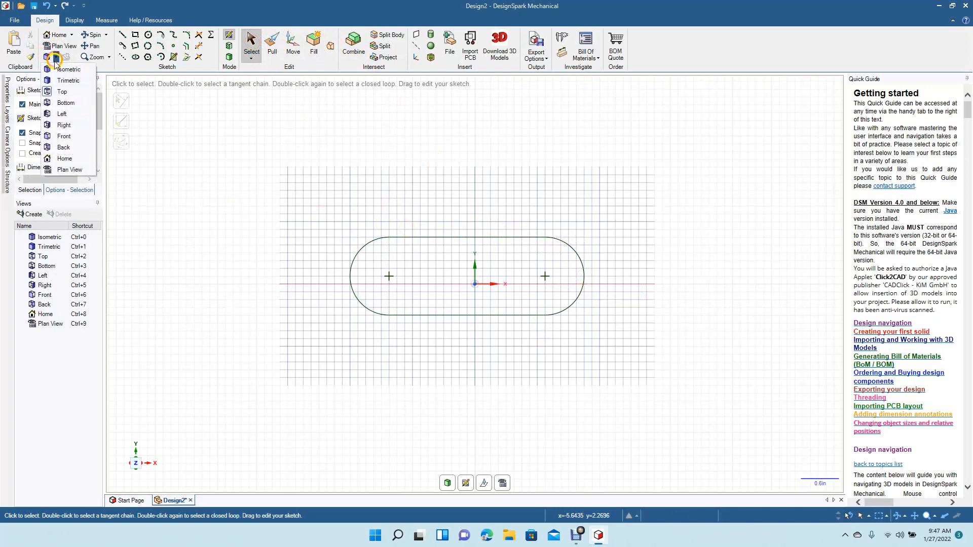
click(56, 70)
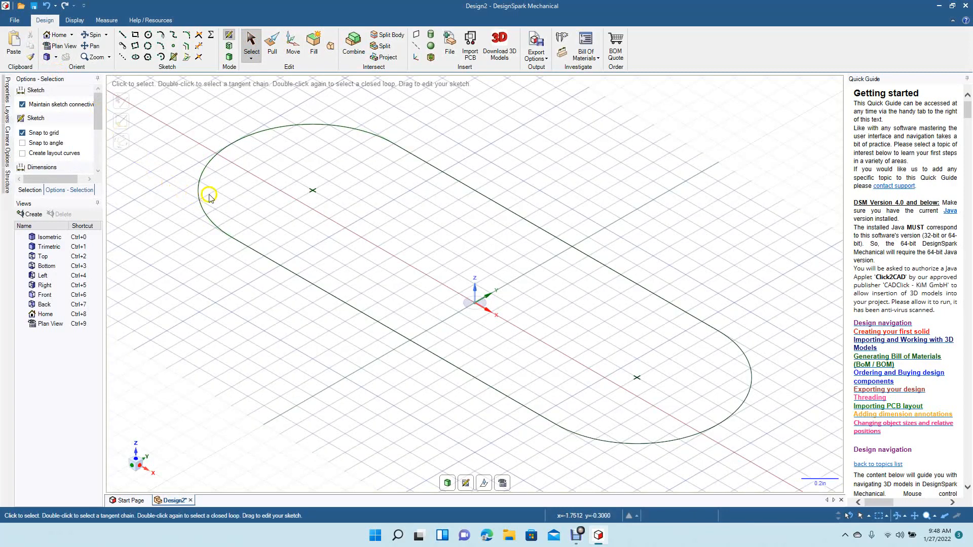
click(230, 58)
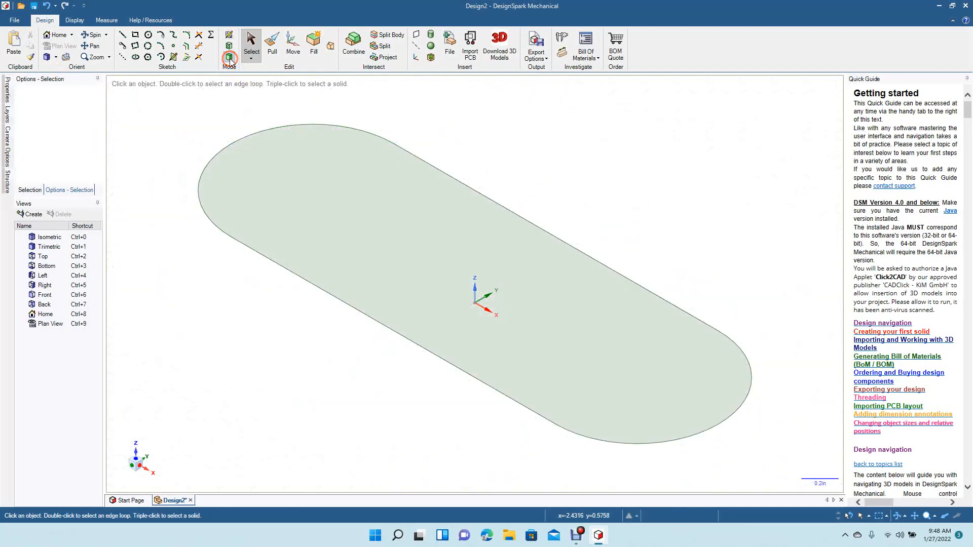
Sketch a 0.375 in diameter circle perpendicular to the slot outline, centred where an end arc meets a straight edge
click(148, 35)
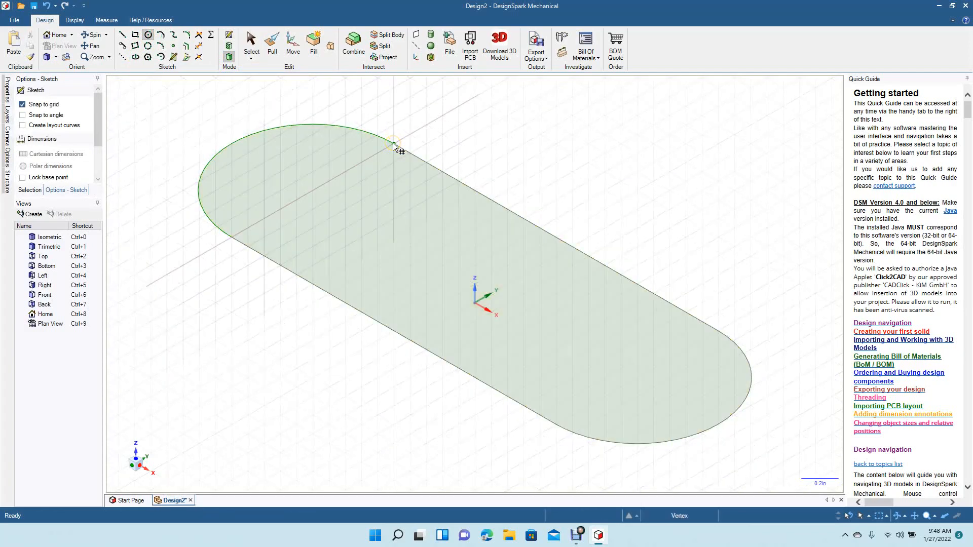
click(394, 144)
click(394, 144)
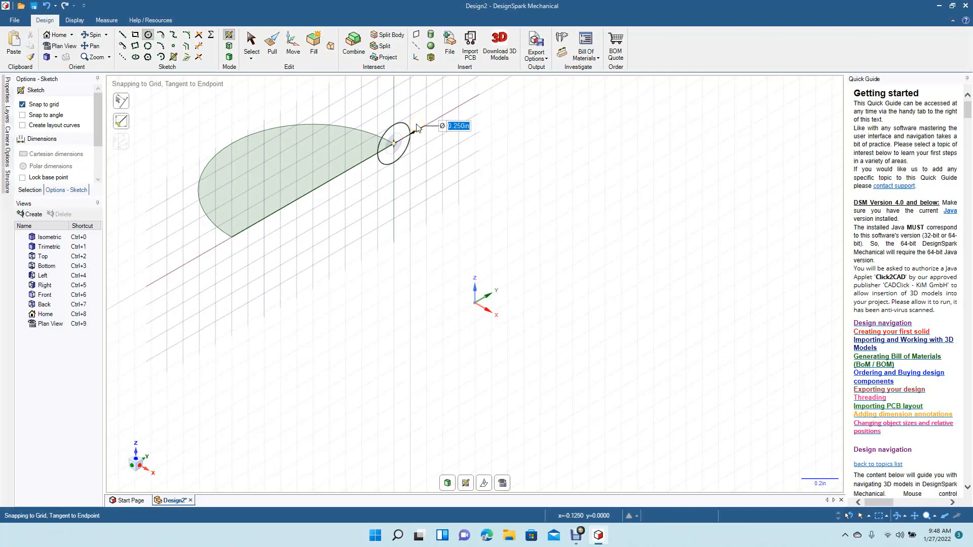
text(0.375)
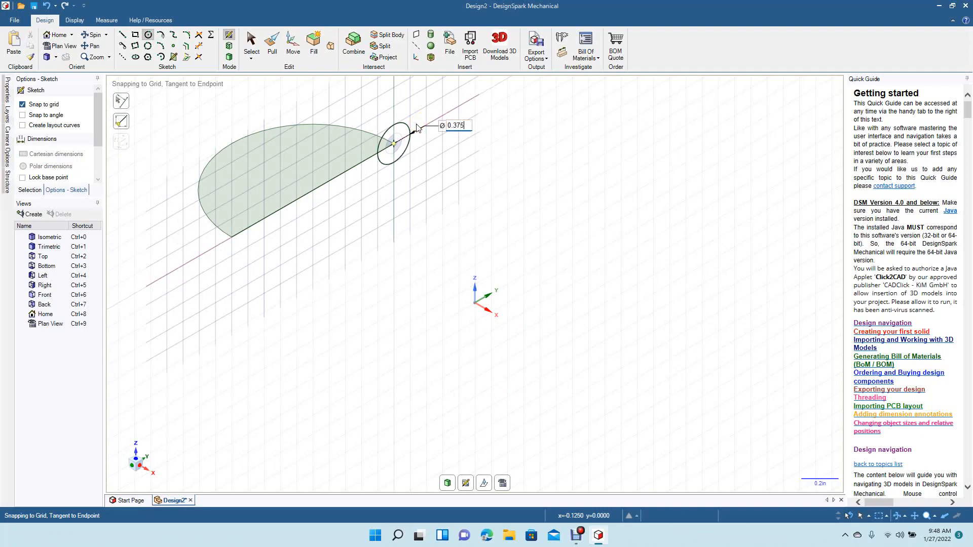
key(Return)
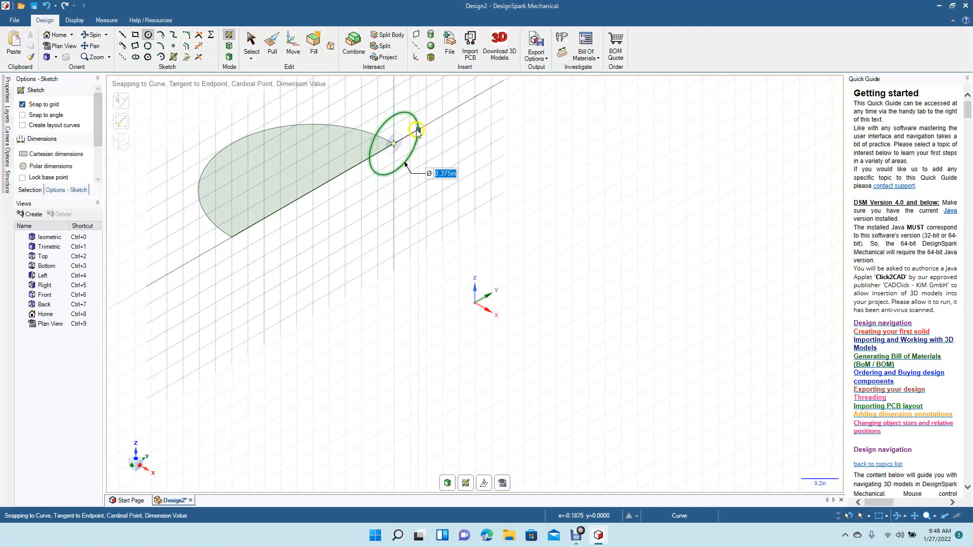
click(251, 41)
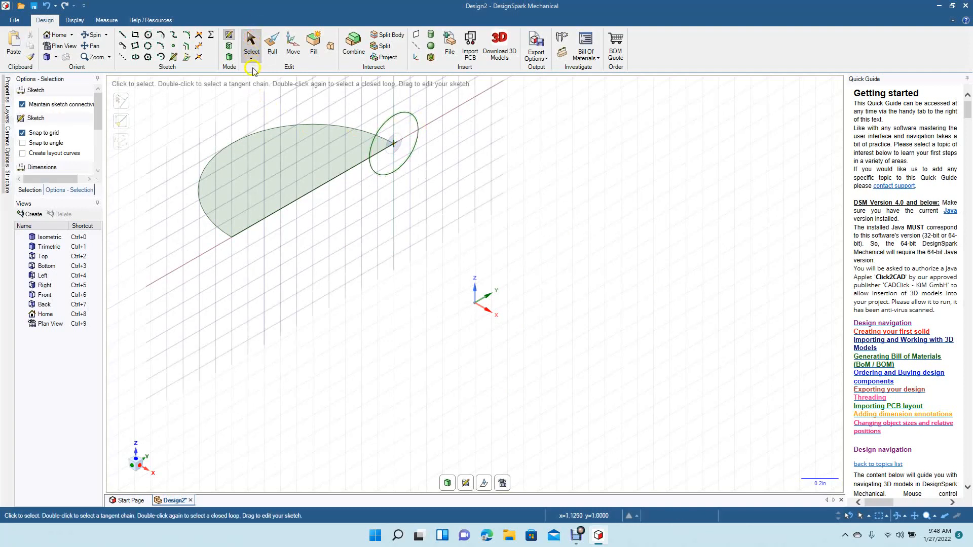
Sweep the circular face fully along the slot's closed outline to form a solid chain link
click(267, 46)
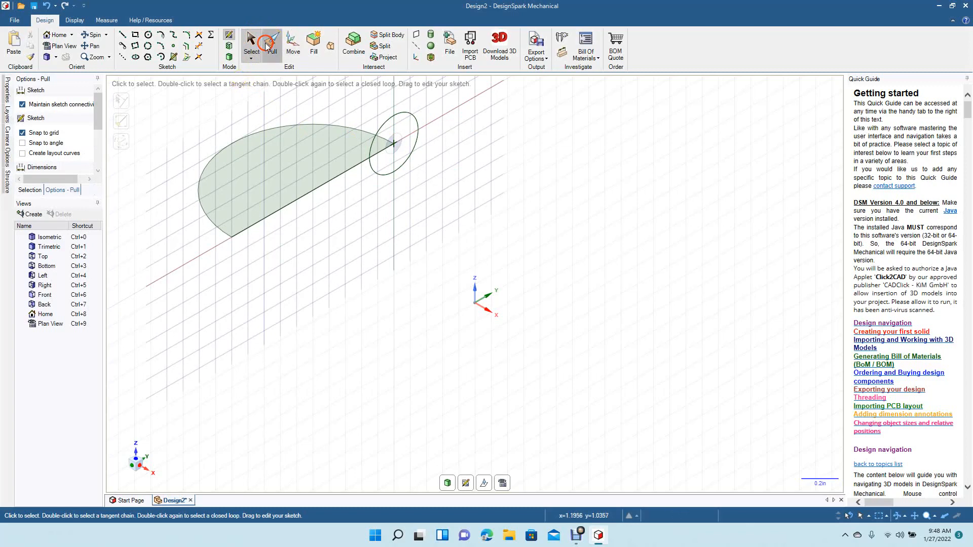
click(407, 141)
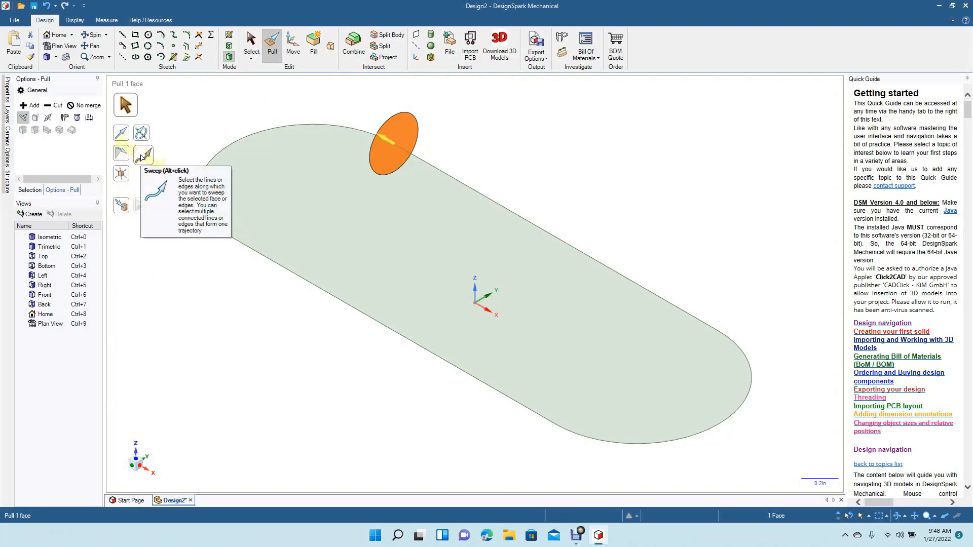
click(140, 157)
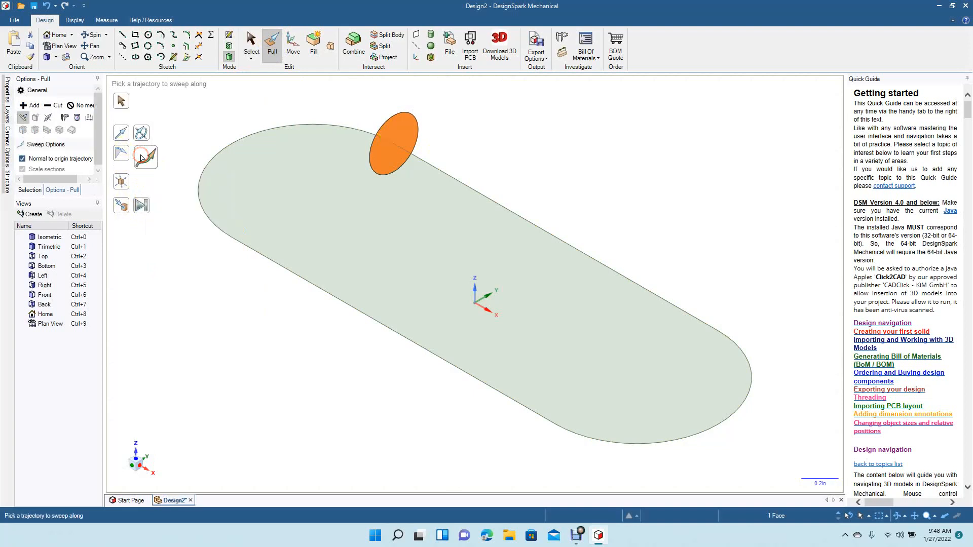
click(317, 126)
click(319, 125)
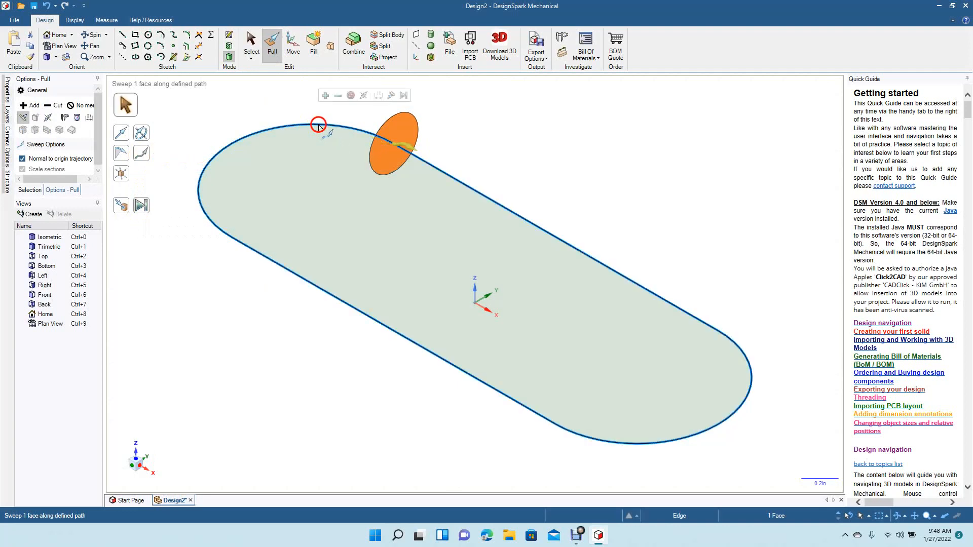
click(142, 205)
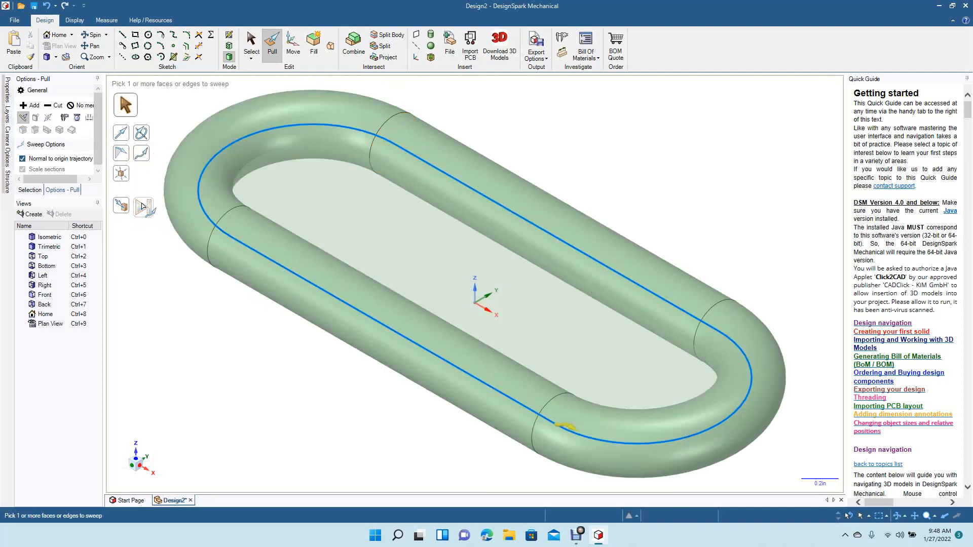
Delete the flat slot-shaped surface inside the chain link
click(249, 41)
click(206, 329)
click(376, 243)
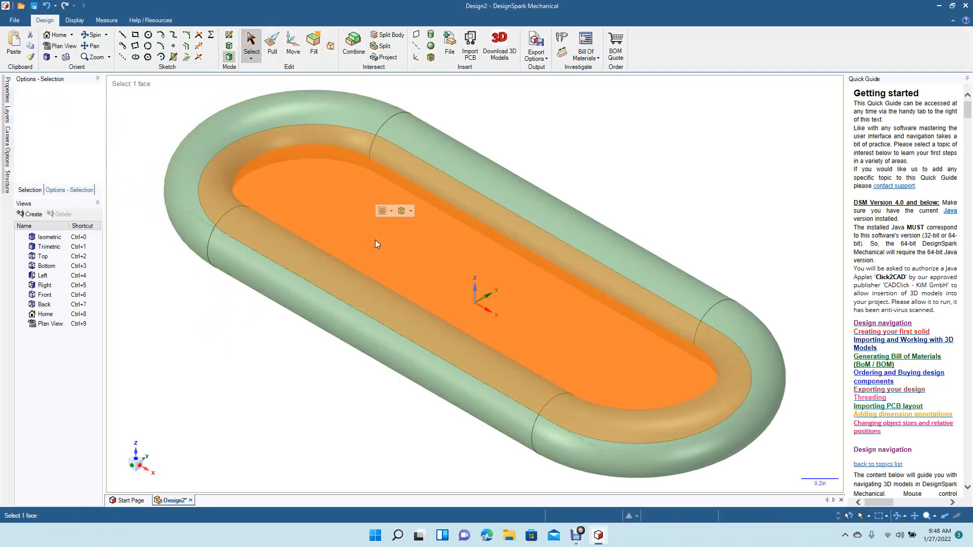
key(Delete)
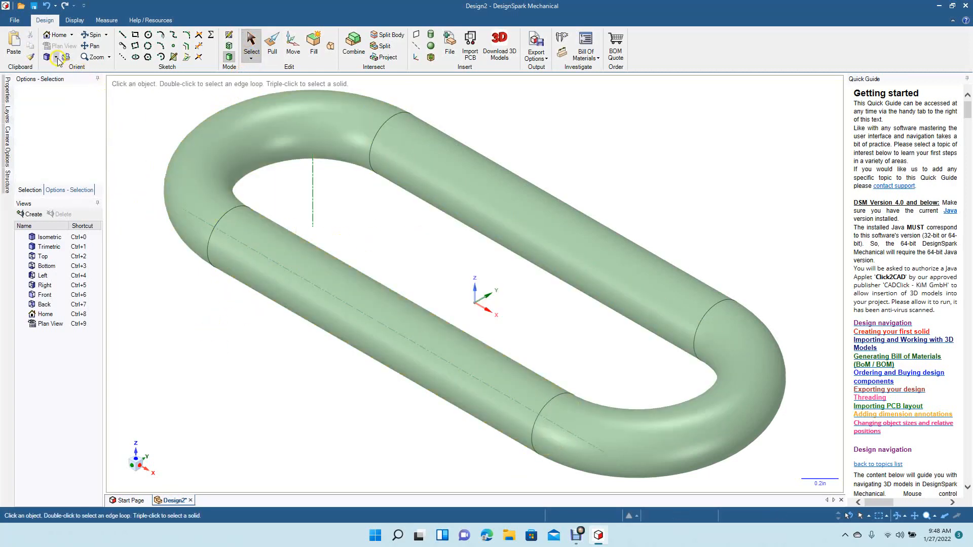
Orient the view to the top of the link and split the window into four viewports
click(56, 58)
click(66, 90)
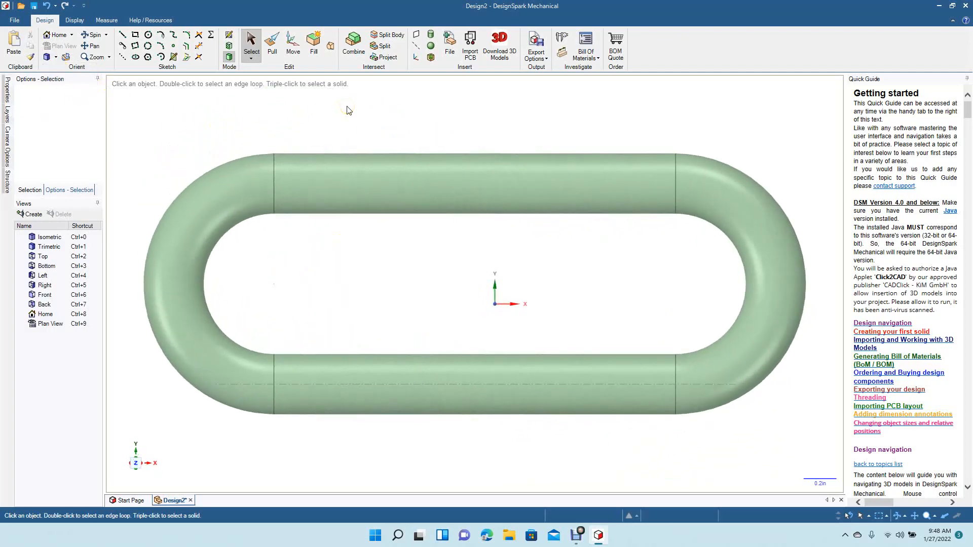
scroll(348, 108, down, 5)
click(503, 330)
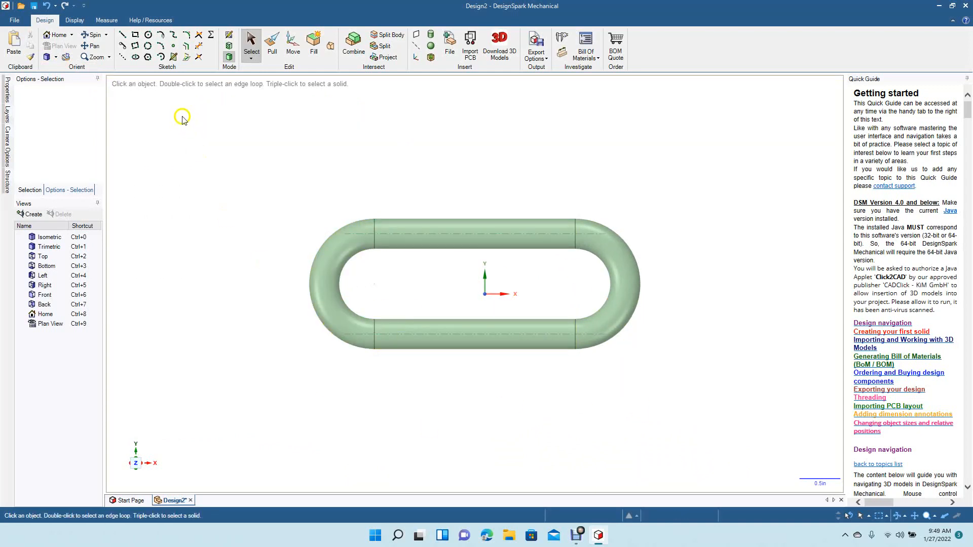
click(67, 22)
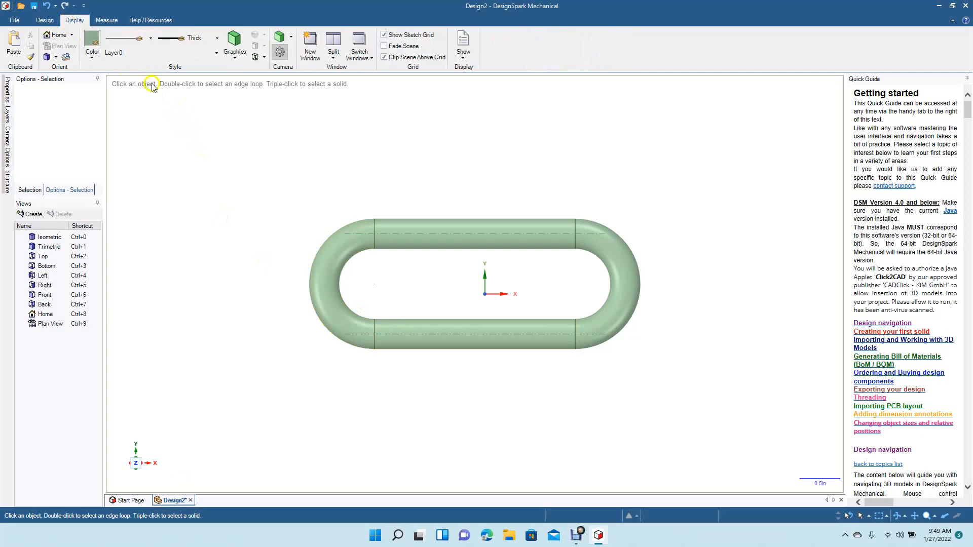
click(334, 47)
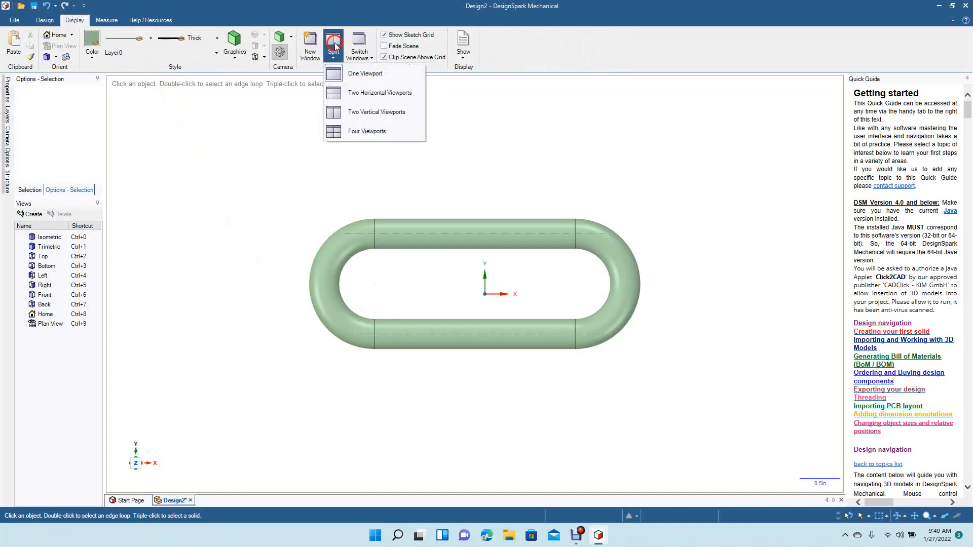
click(371, 131)
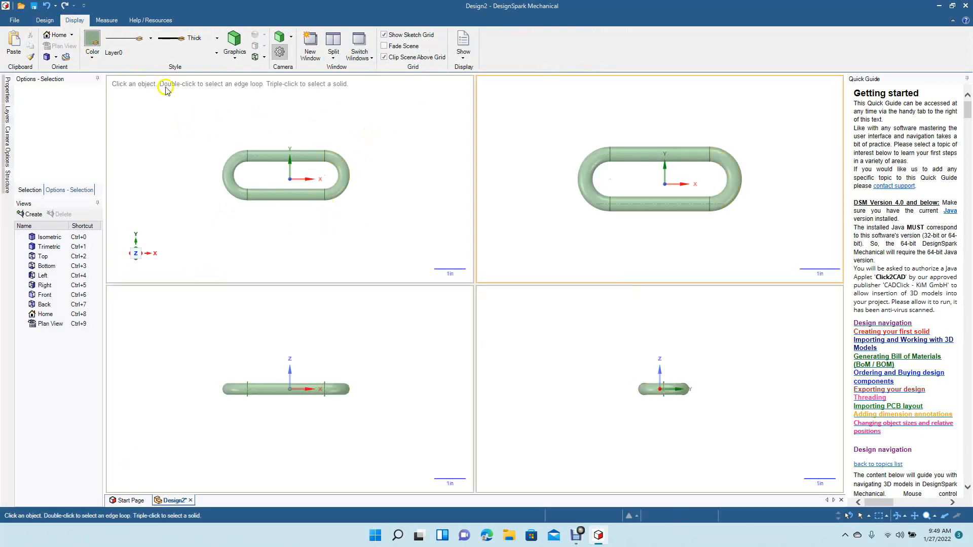
Copy the whole link along the X axis so that two separate links lie end to end with a small gap
drag(191, 126, 399, 257)
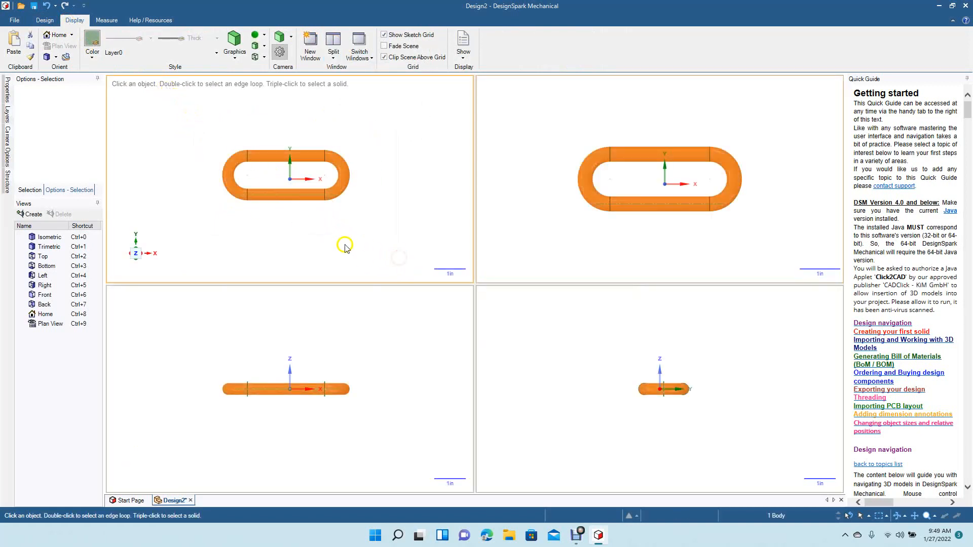
click(46, 20)
click(292, 45)
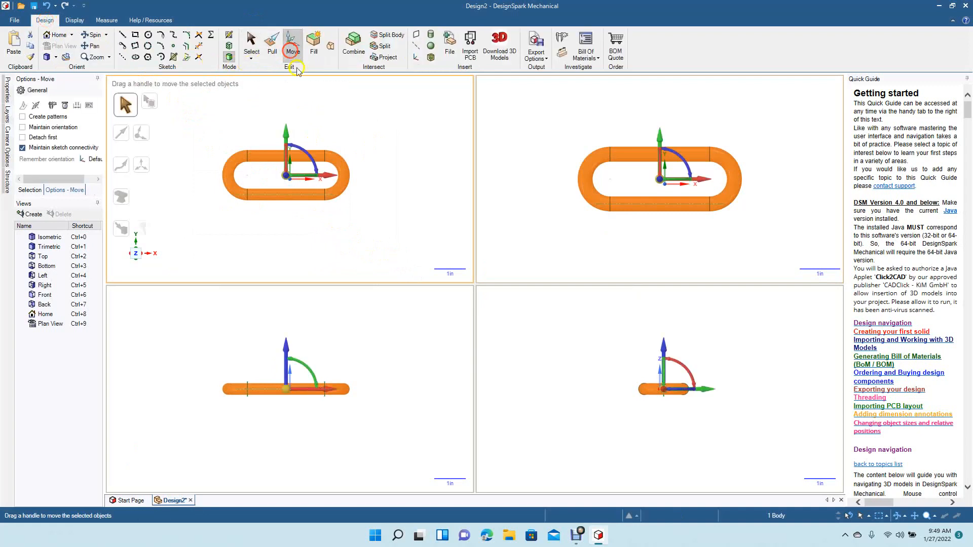
drag(334, 183, 393, 197)
click(296, 114)
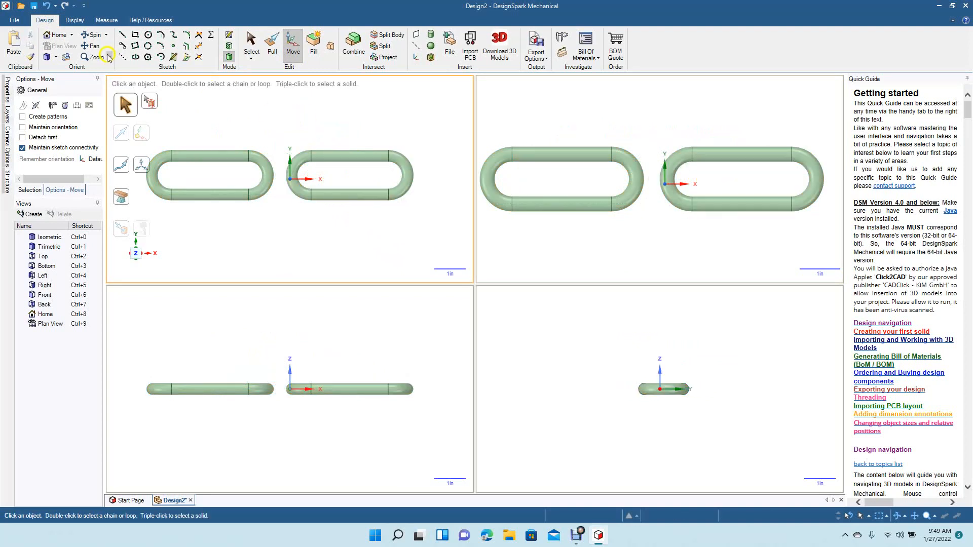
Rotate the link on the positive X side by 90° about its long axis
click(92, 35)
drag(332, 121, 296, 139)
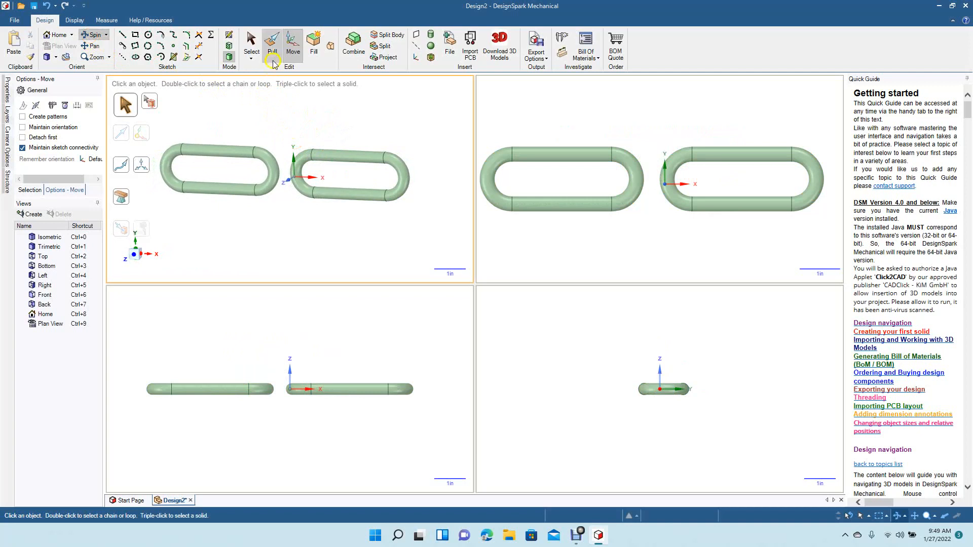
click(293, 43)
drag(280, 118, 423, 218)
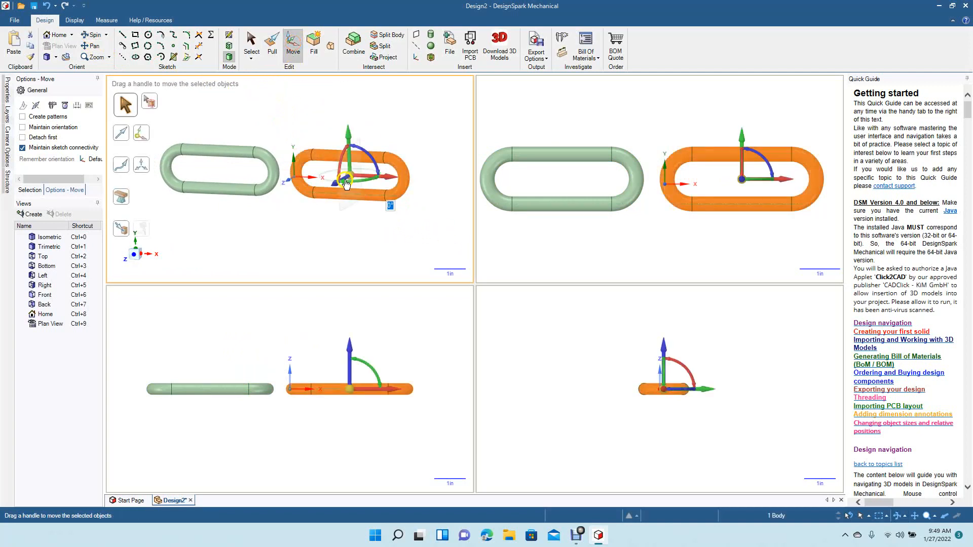
click(340, 163)
drag(341, 163, 344, 202)
drag(345, 204, 344, 205)
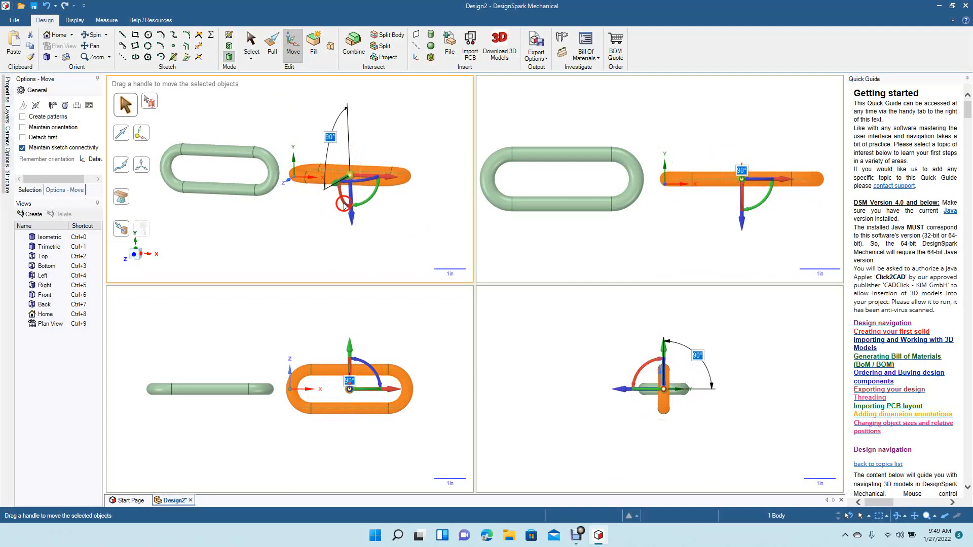
click(293, 117)
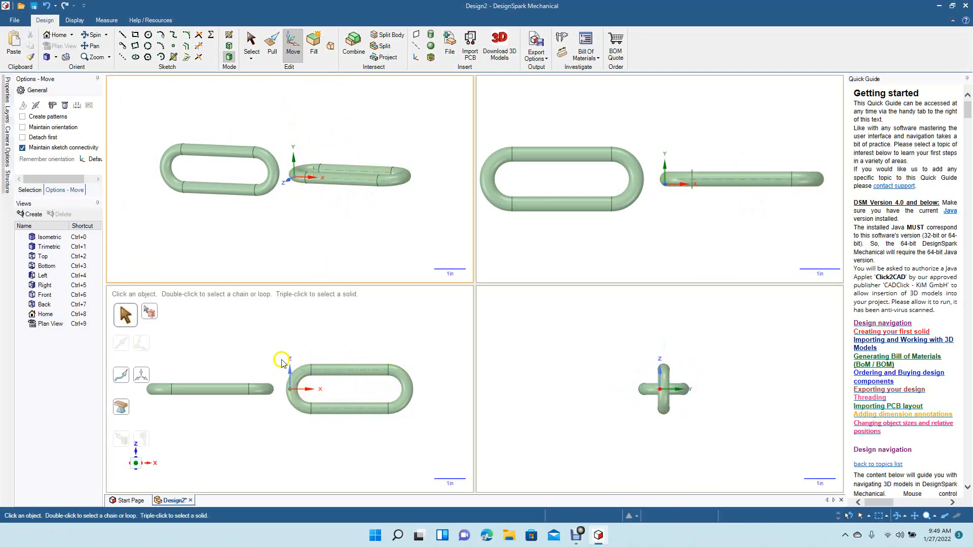
Move the rotated link about 2.22 in along negative X so it interlocks with the flat link
drag(280, 350, 434, 444)
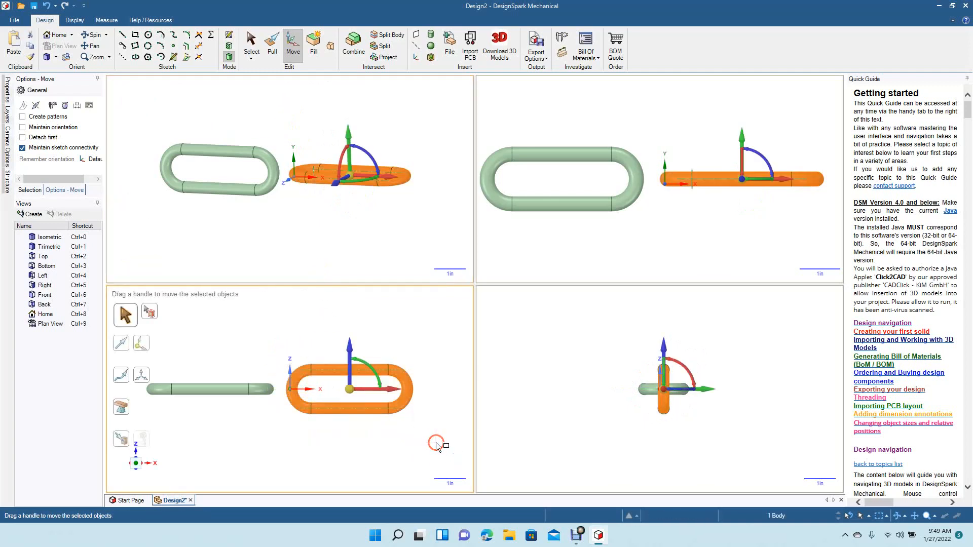
drag(395, 392, 325, 403)
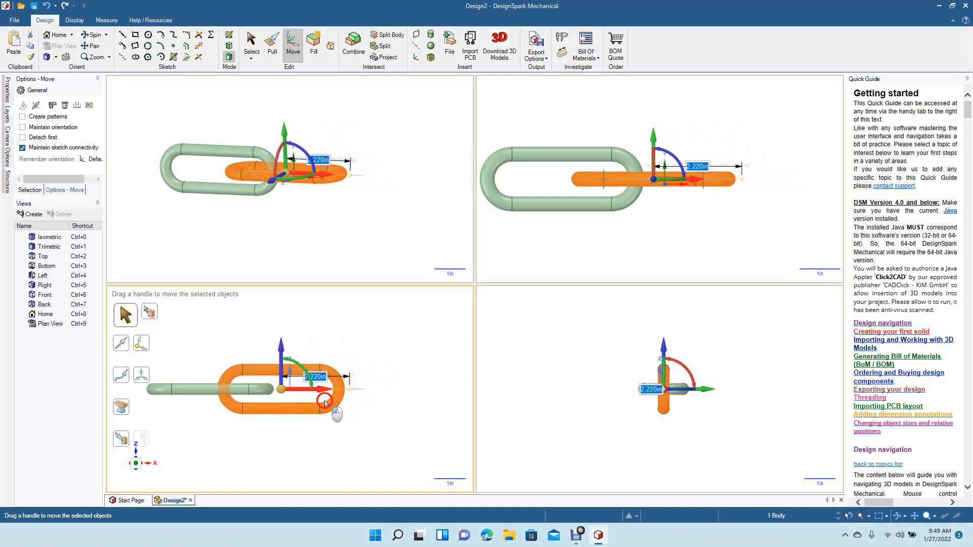
click(401, 363)
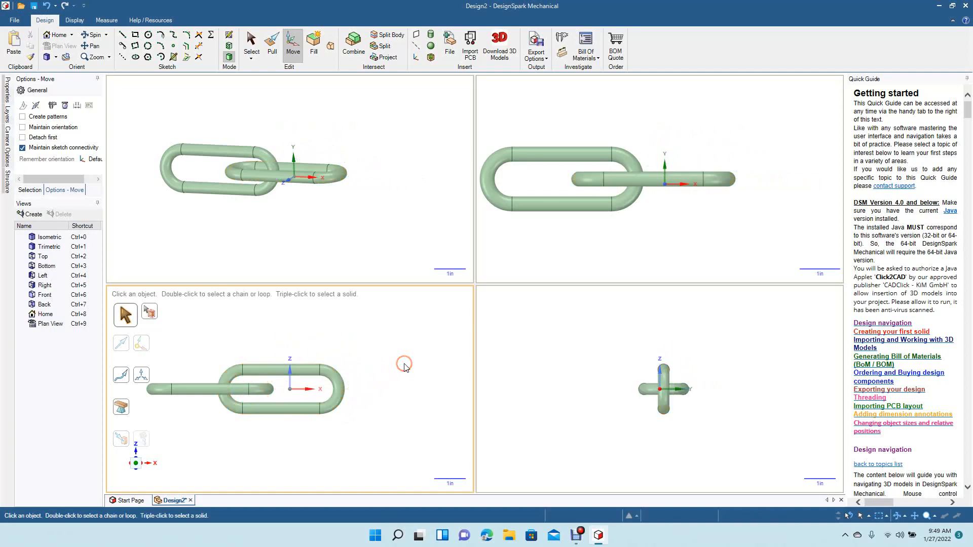
Copy both interlocked links together along positive X to extend the chain to four interlocking links
click(206, 354)
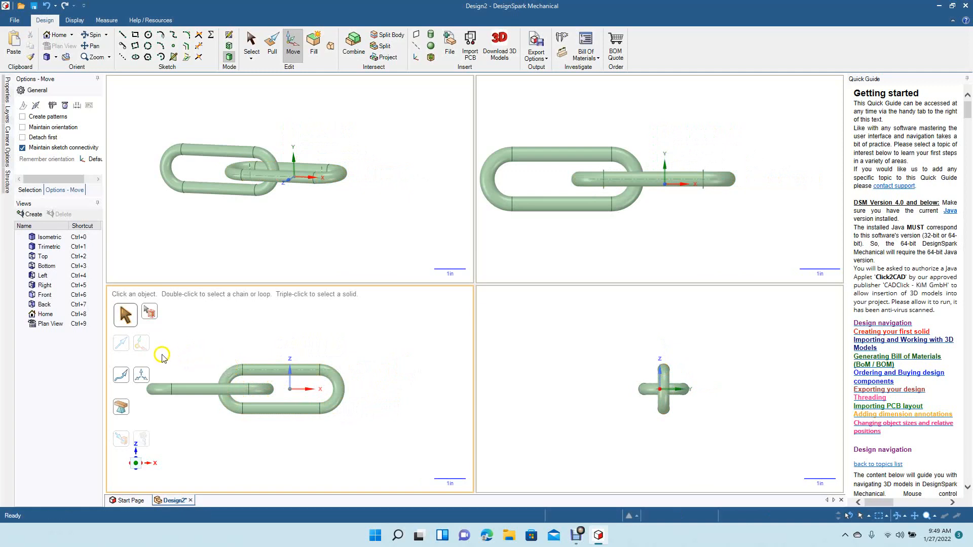
drag(377, 353, 137, 464)
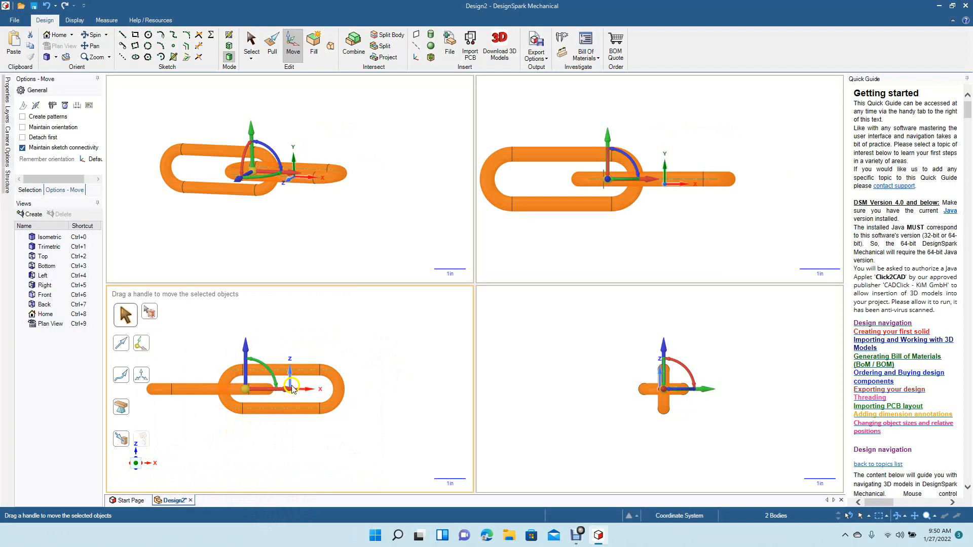
key(ctrl)
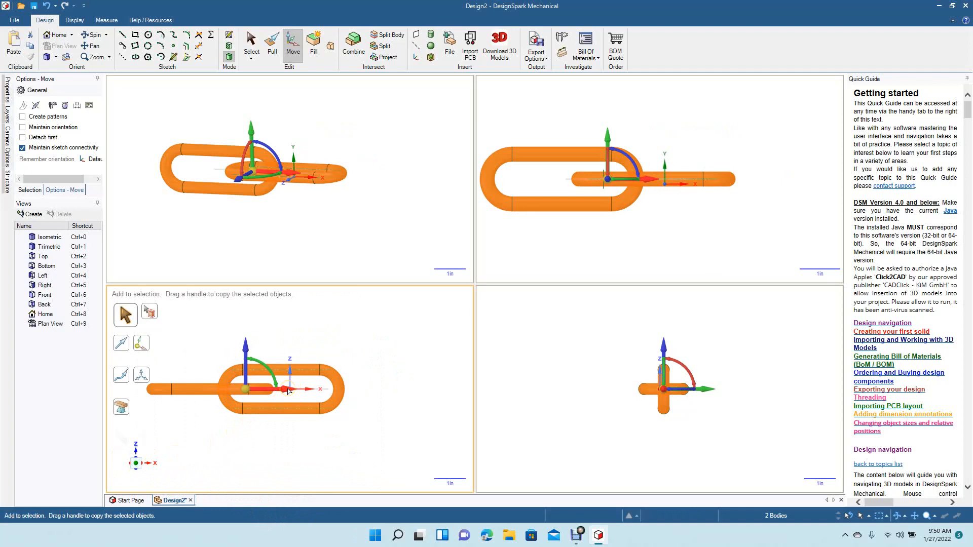
ctrl+drag(287, 390, 423, 405)
click(342, 326)
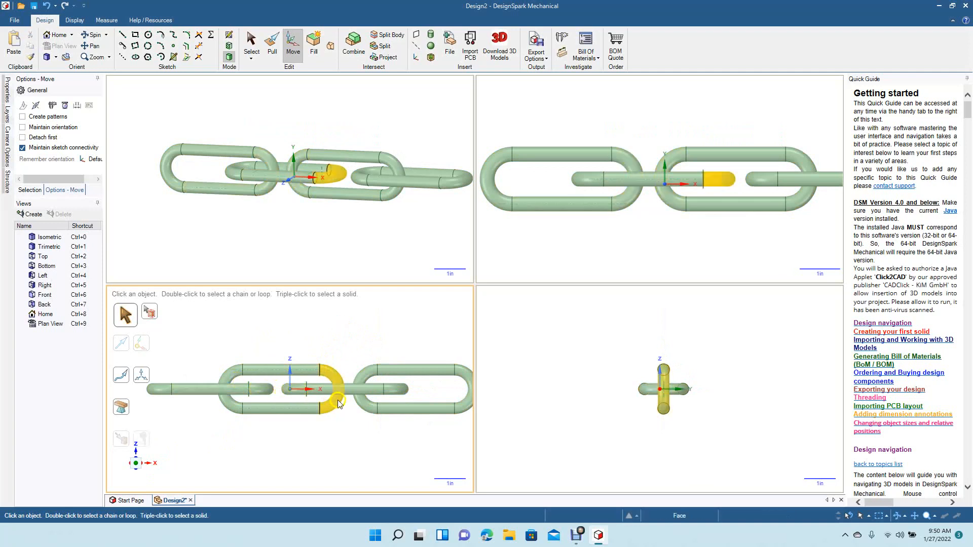
click(409, 251)
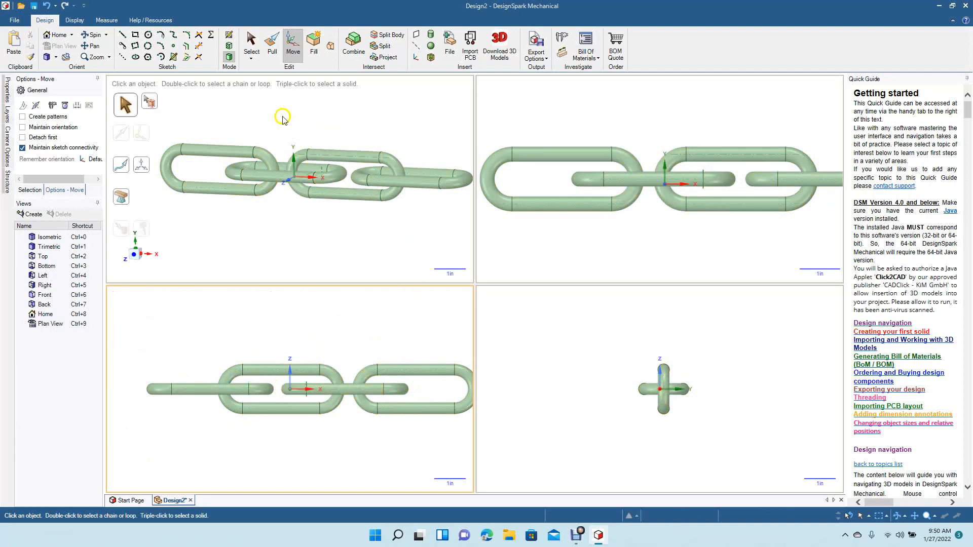
Move all four interlocked links together about 2.22 in along negative X
click(90, 36)
drag(211, 105, 220, 129)
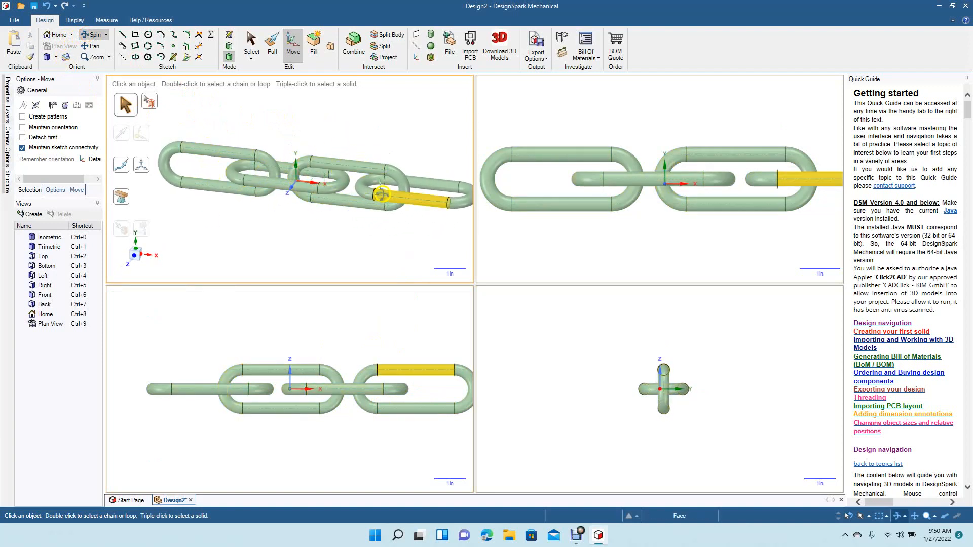
mouse_move(421, 137)
mouse_down()
mouse_move(412, 129)
mouse_move(422, 125)
mouse_up()
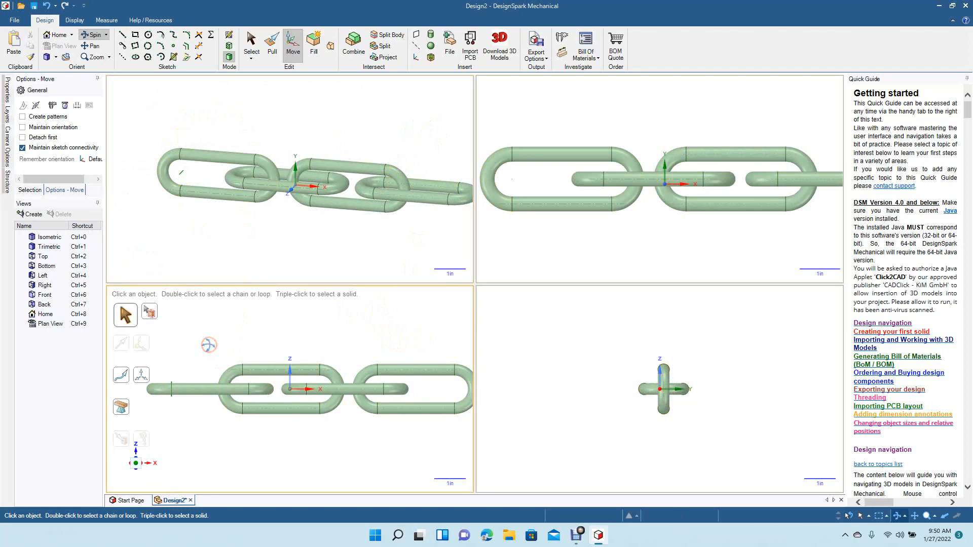
key(Escape)
key(ctrl+a)
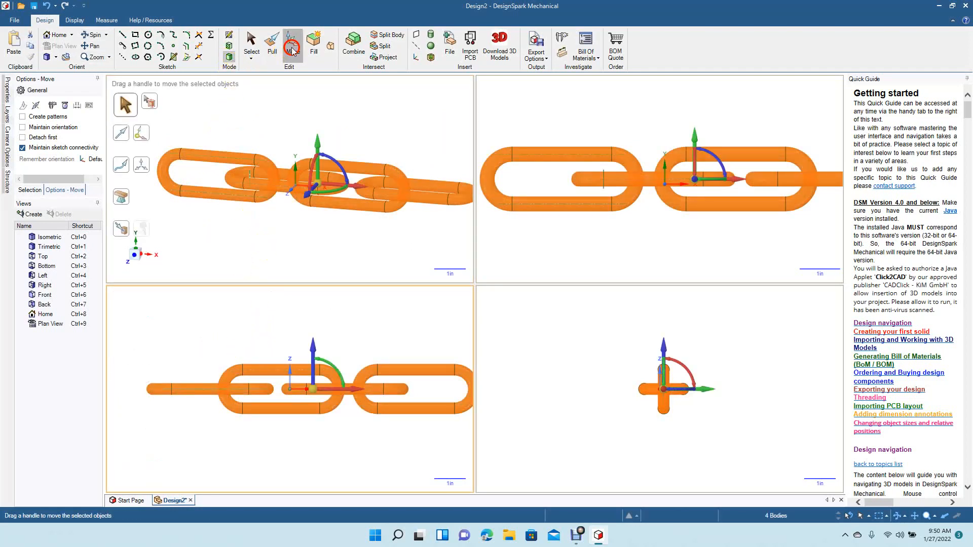
drag(354, 393, 288, 403)
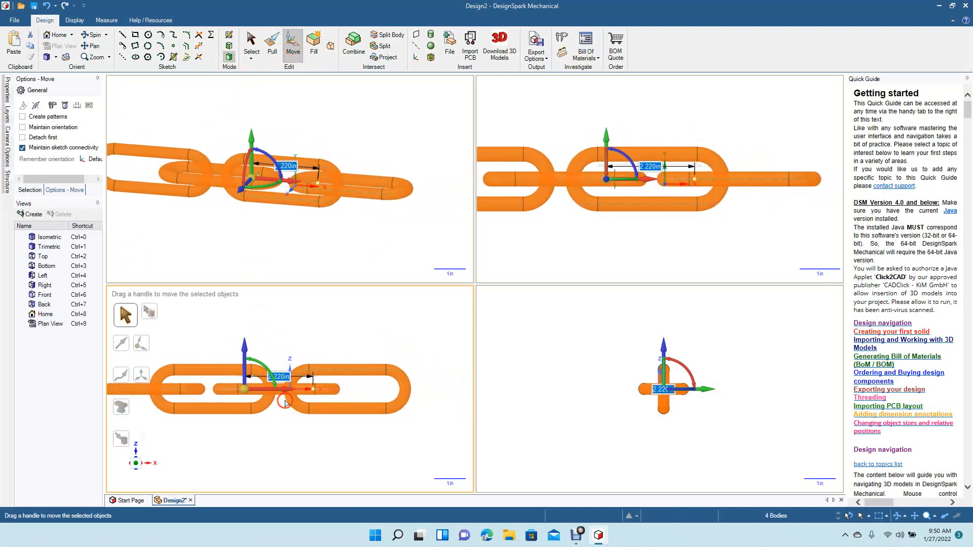
Switch the window layout from four viewports to One Viewport
click(75, 21)
click(333, 55)
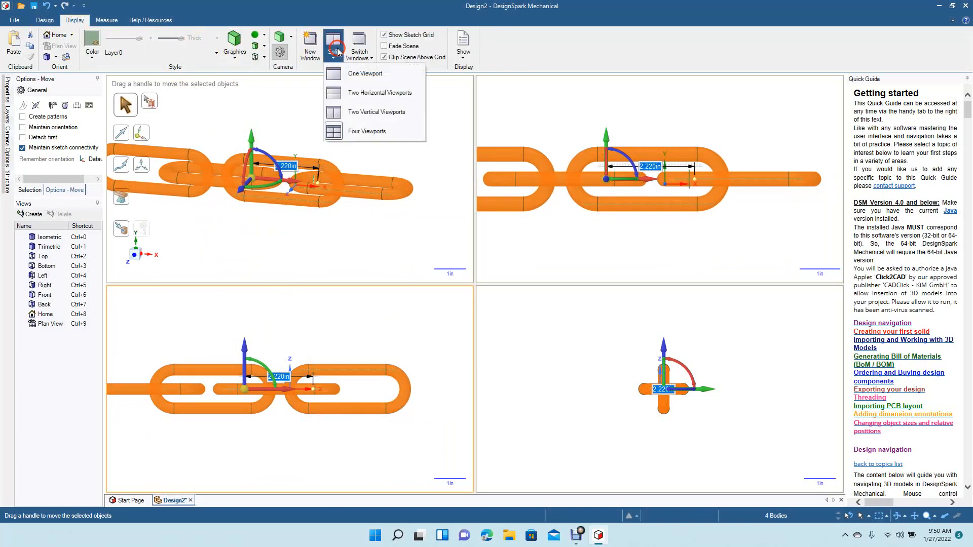
click(353, 75)
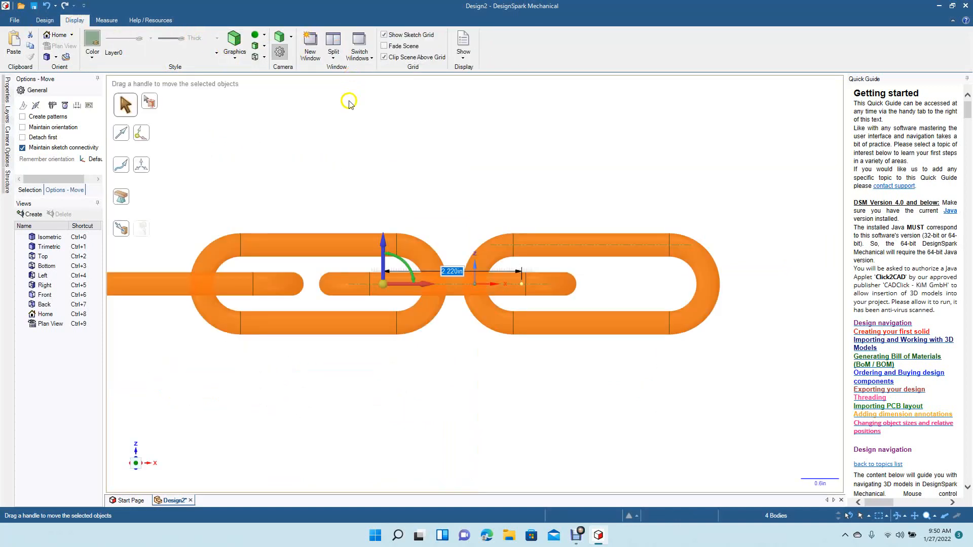
Copy all four interlocked links along positive X to extend the chain to eight interlocking links
click(288, 185)
drag(228, 219, 665, 365)
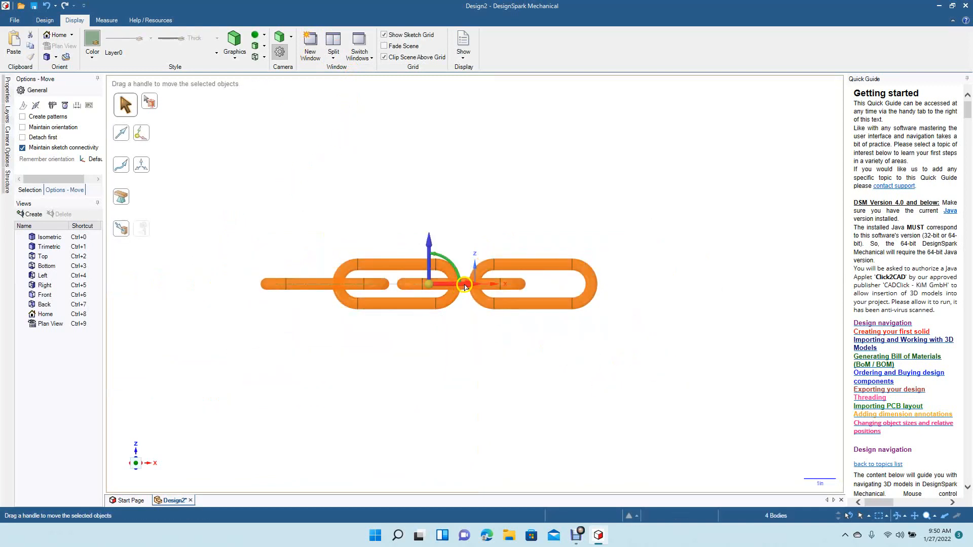
ctrl+drag(466, 287, 741, 283)
click(651, 203)
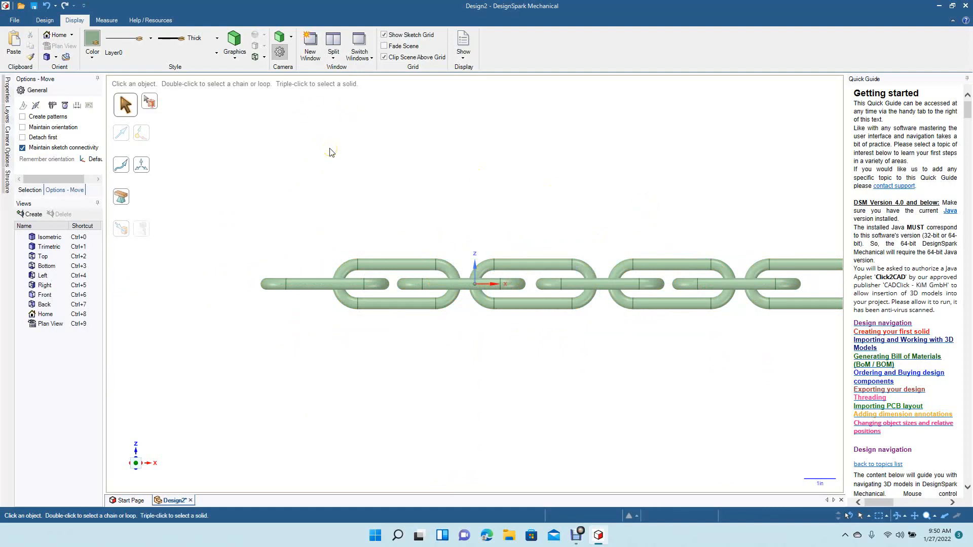
Move all eight links together along negative X so the whole chain sits roughly centred on the origin
key(ctrl+a)
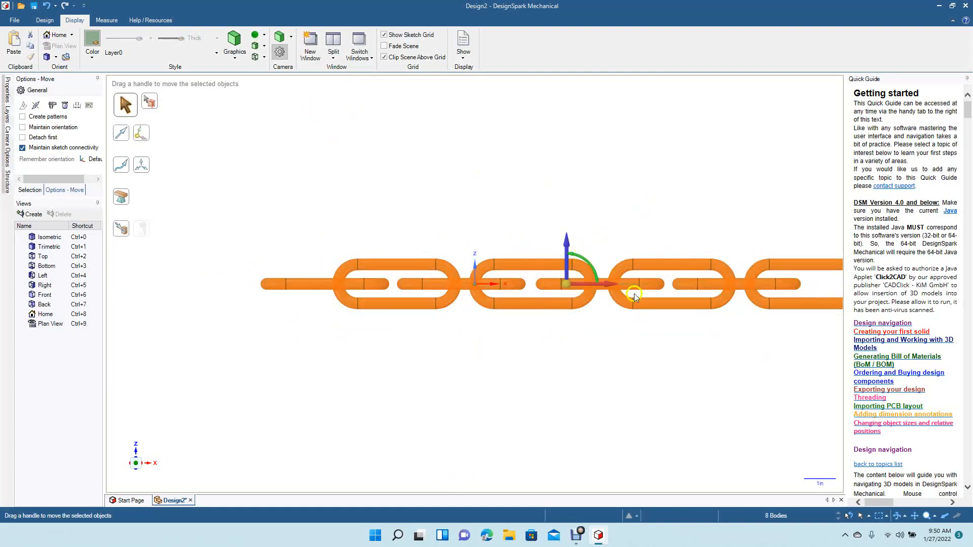
drag(613, 285, 525, 190)
click(524, 188)
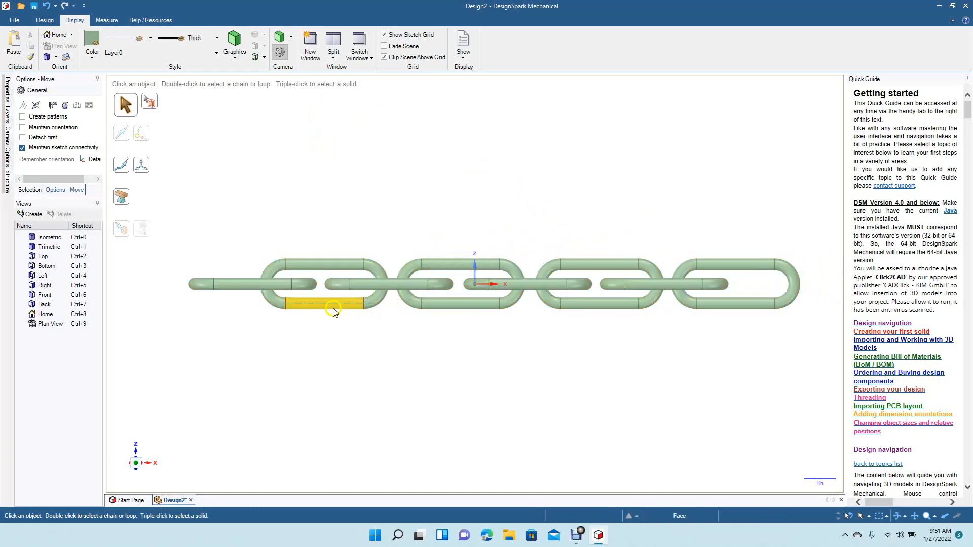
Copy the end link on the negative X side to the positive X end so it interlocks as the ninth link
triple_click(240, 287)
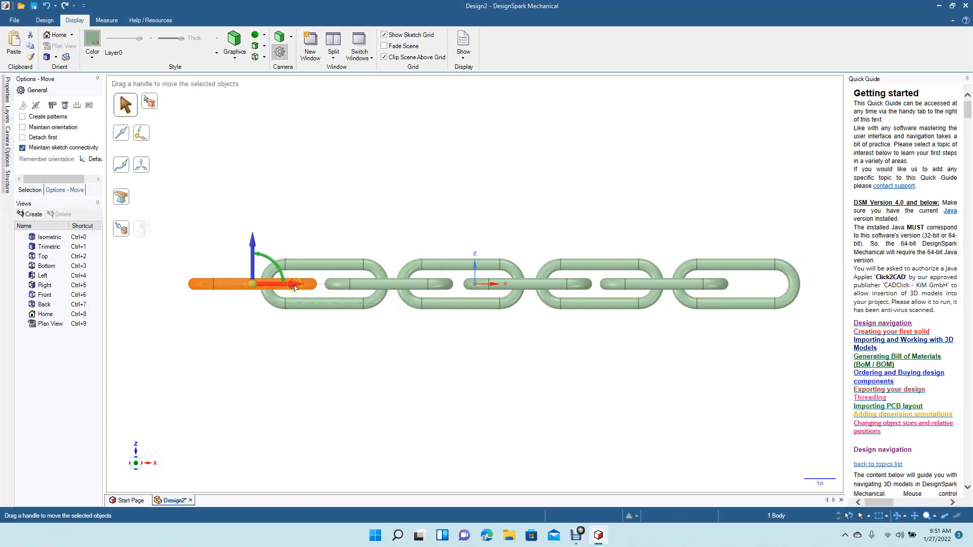
ctrl+drag(296, 287, 844, 305)
click(697, 192)
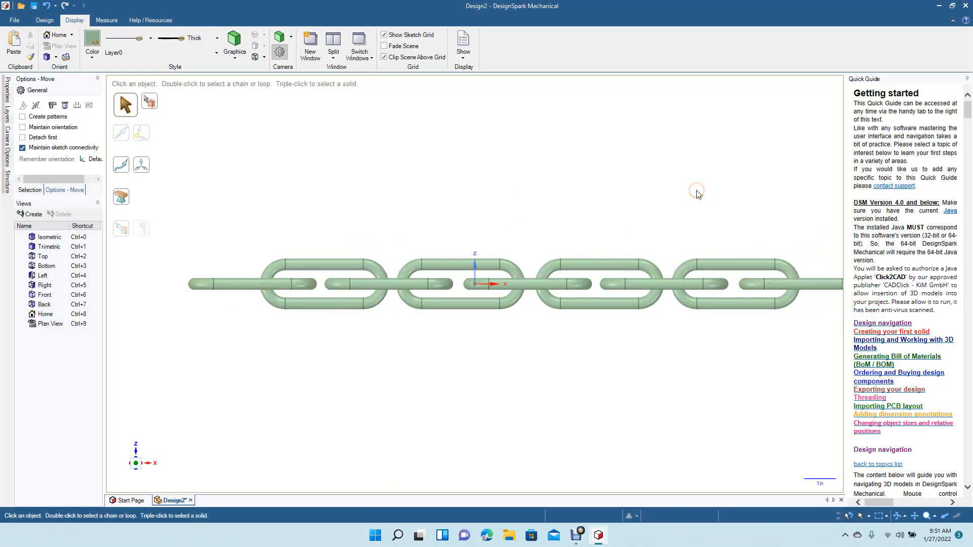
Examine the complete nine-link chain from an angled view, close up and as a whole, and from the Top view
scroll(697, 194, down, 1)
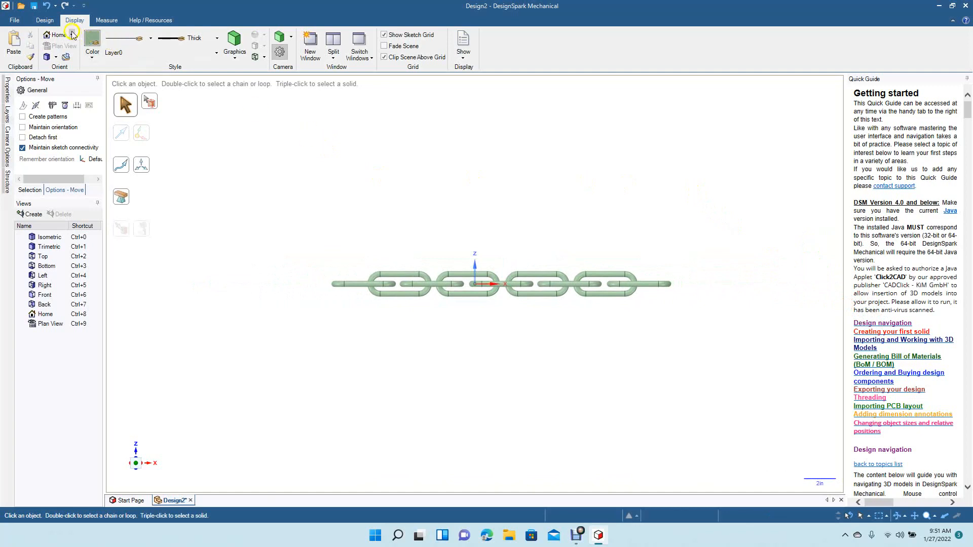
click(45, 20)
click(95, 35)
drag(335, 199, 306, 252)
scroll(307, 252, up, 8)
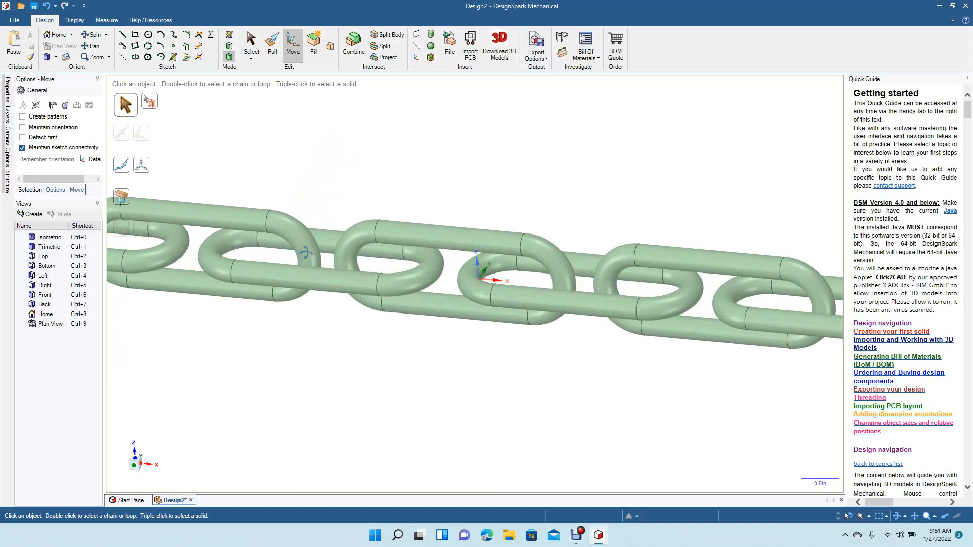
scroll(274, 243, down, 6)
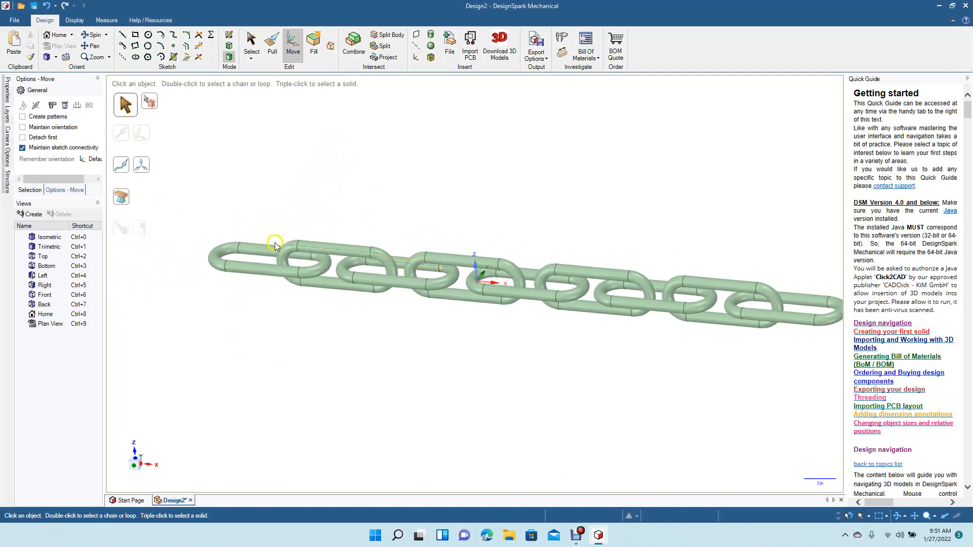
click(59, 58)
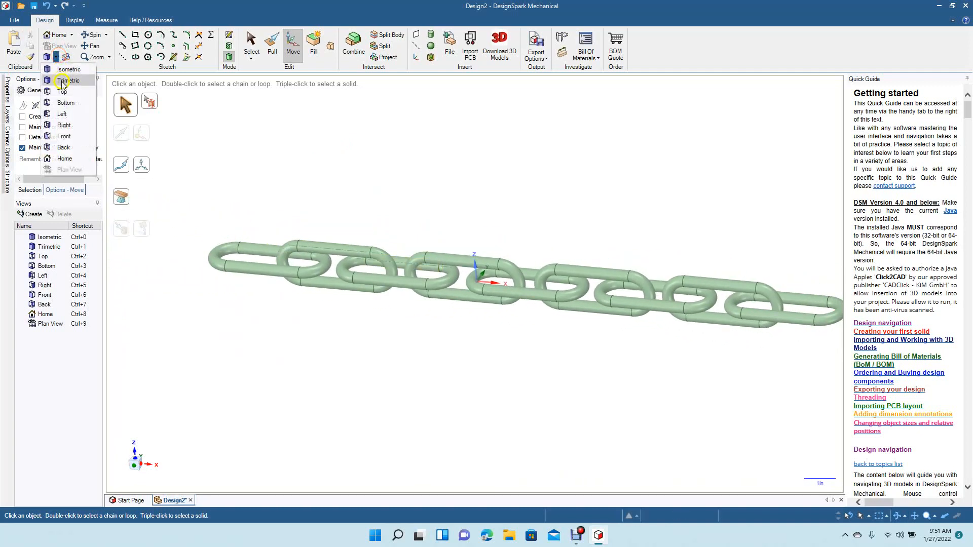
click(66, 93)
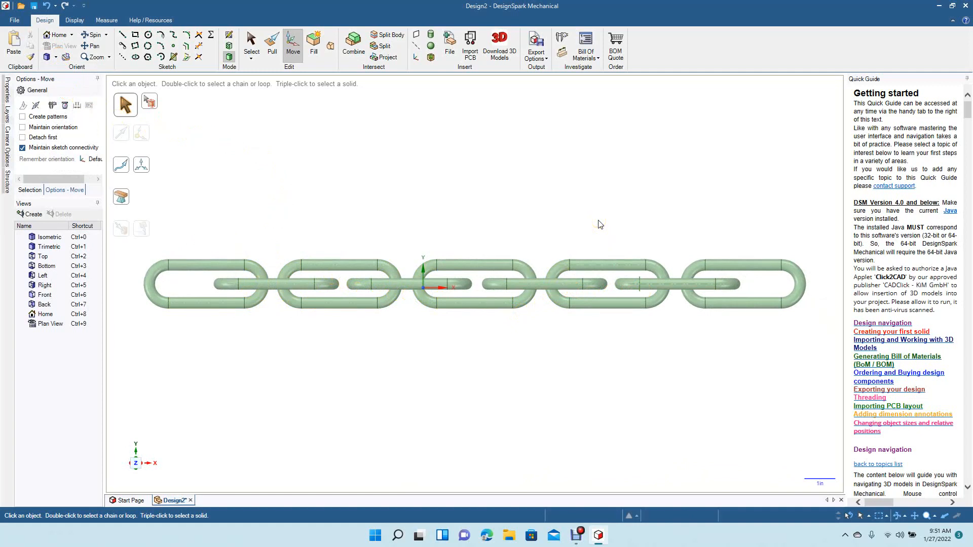
click(524, 433)
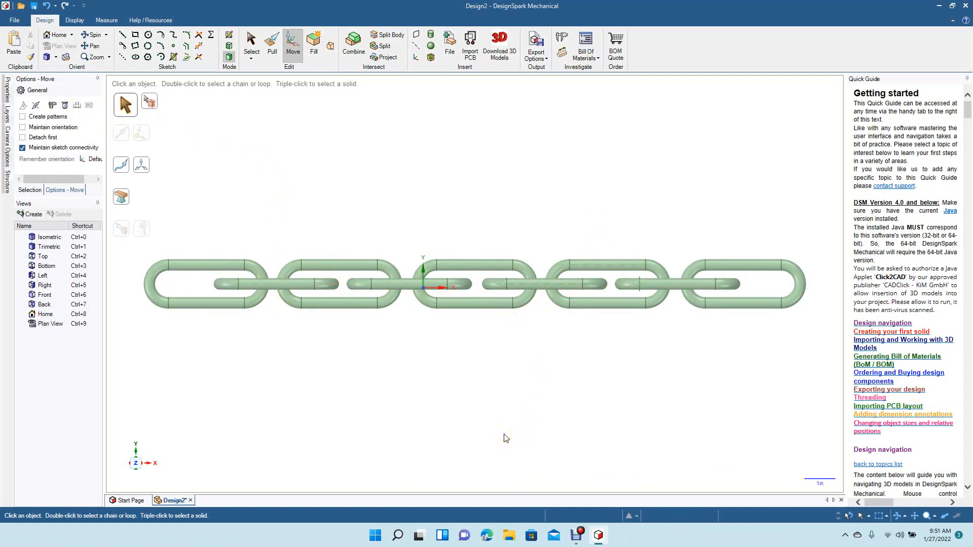